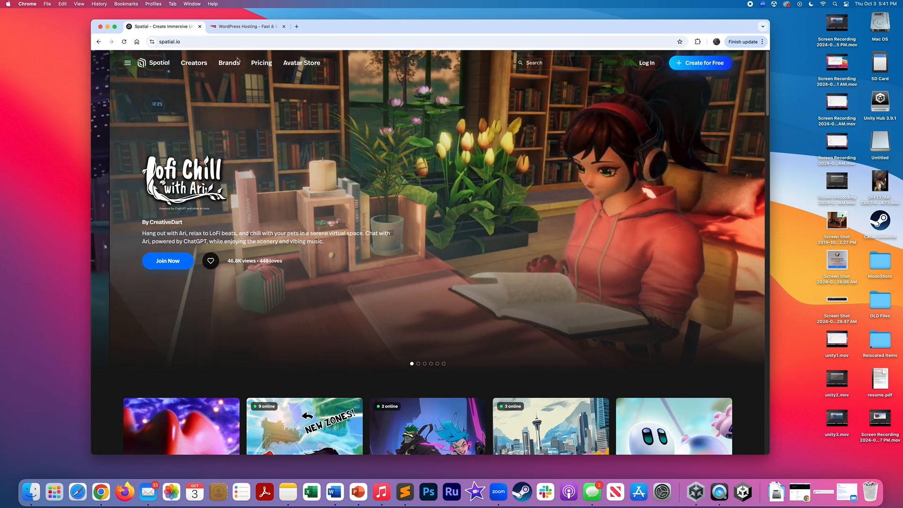
- Log in to the Spatial website by continuing with a Google account
left_click(182, 41)
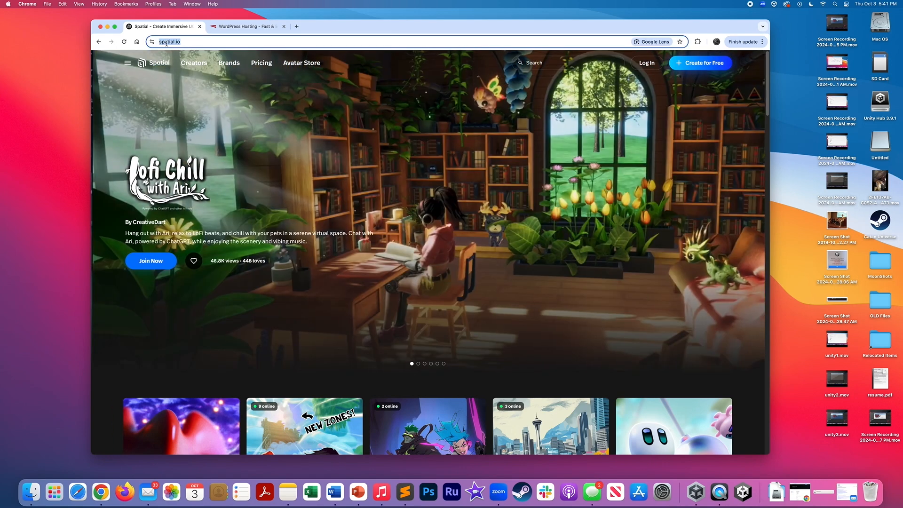
left_click(192, 42)
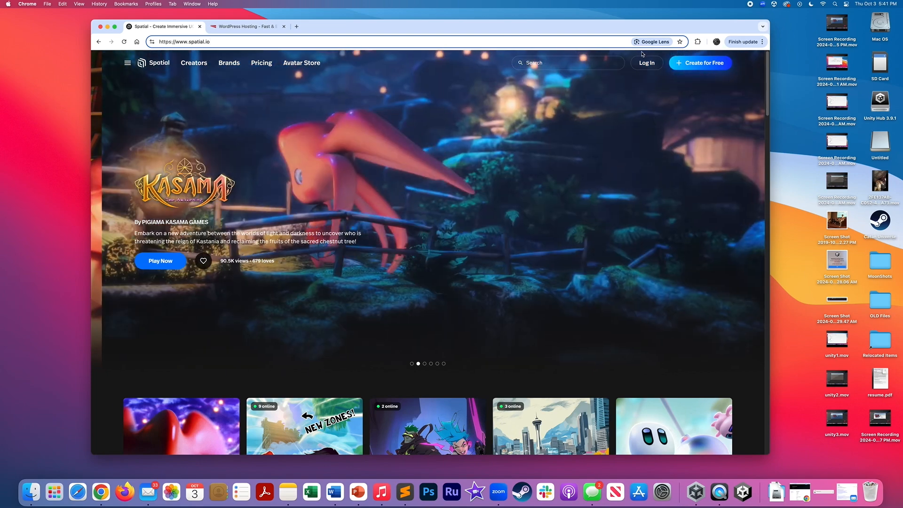
left_click(644, 64)
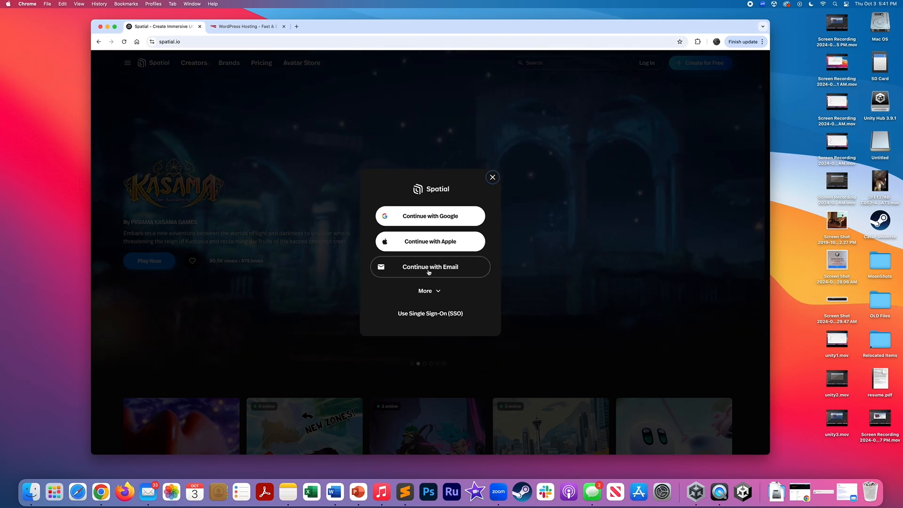
left_click(426, 217)
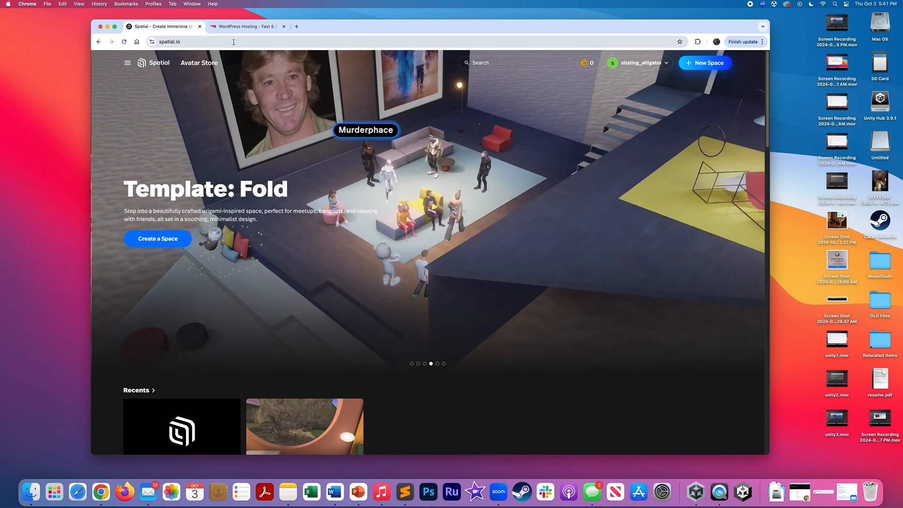
left_click(234, 42)
left_click(245, 42)
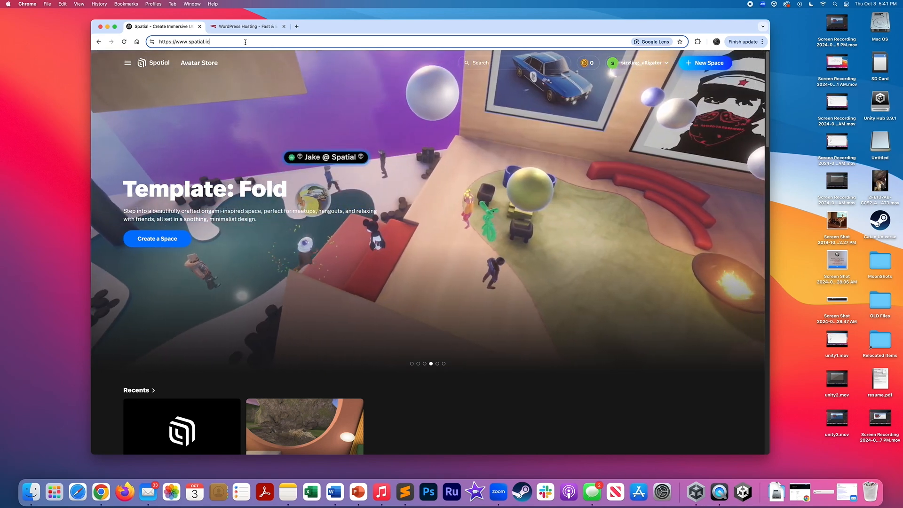
type("/toolkit")
key("Return")
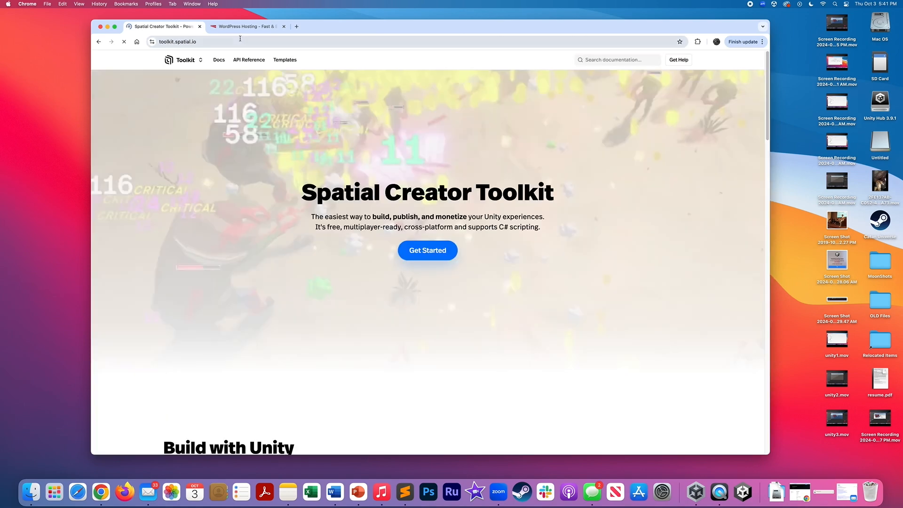
left_click(418, 255)
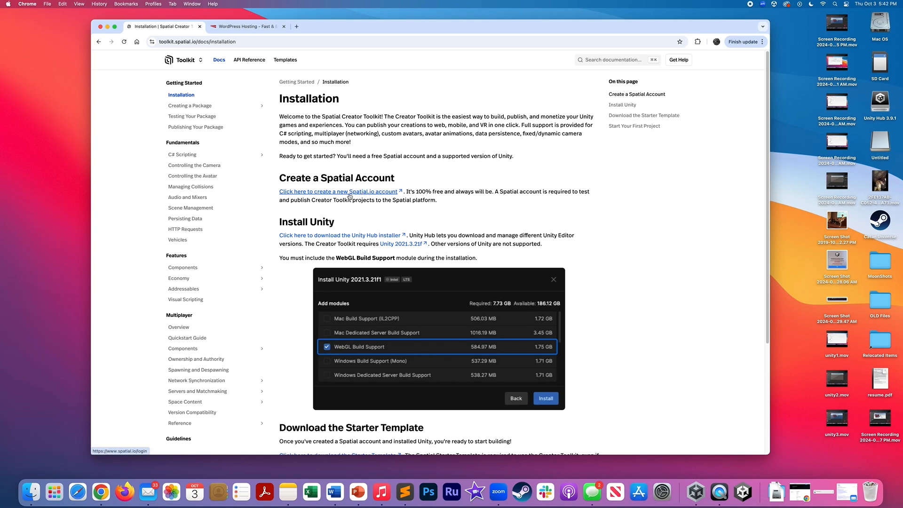
- Download the Starter Template from the installation guide and check its progress in the recent downloads
scroll(350, 196, "down", 2)
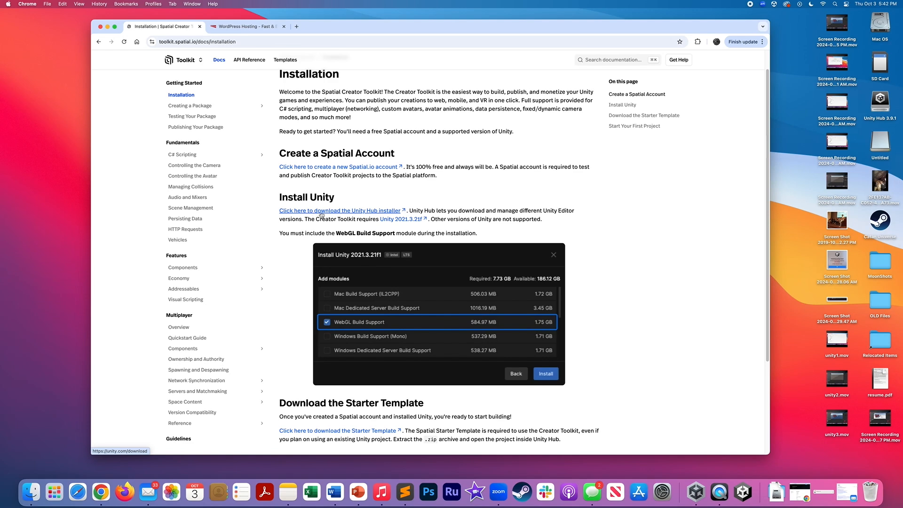
scroll(325, 214, "down", 1)
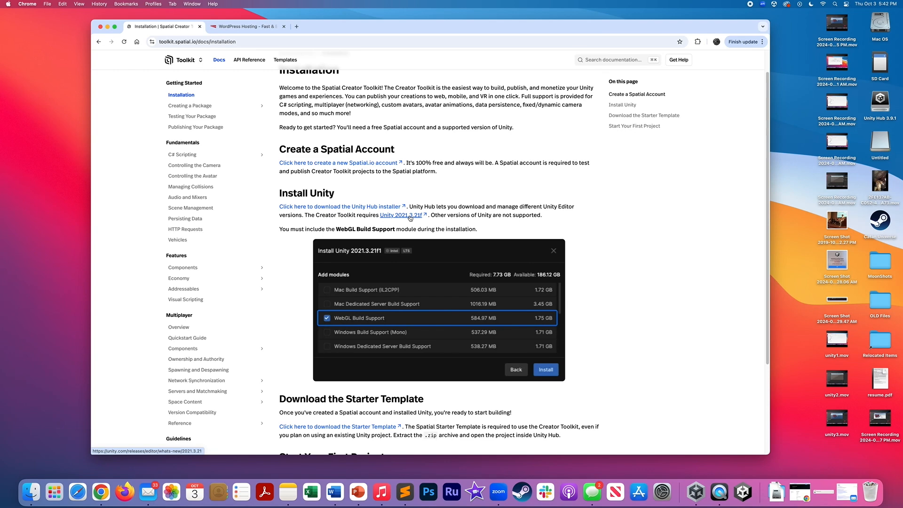
scroll(298, 253, "down", 5)
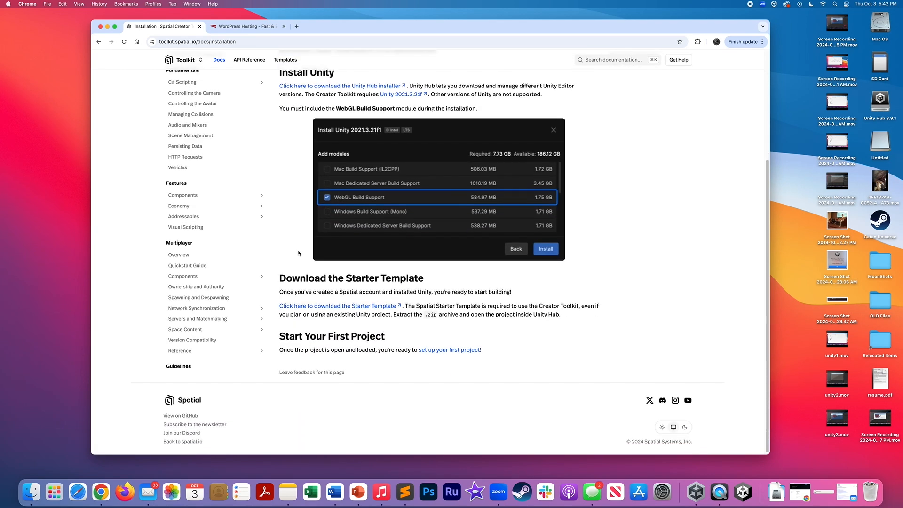
left_click(344, 304)
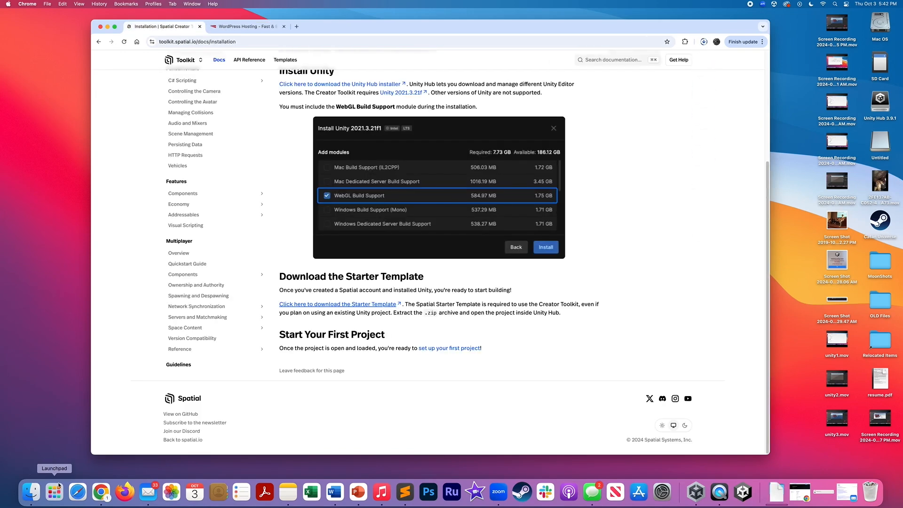
left_click(704, 42)
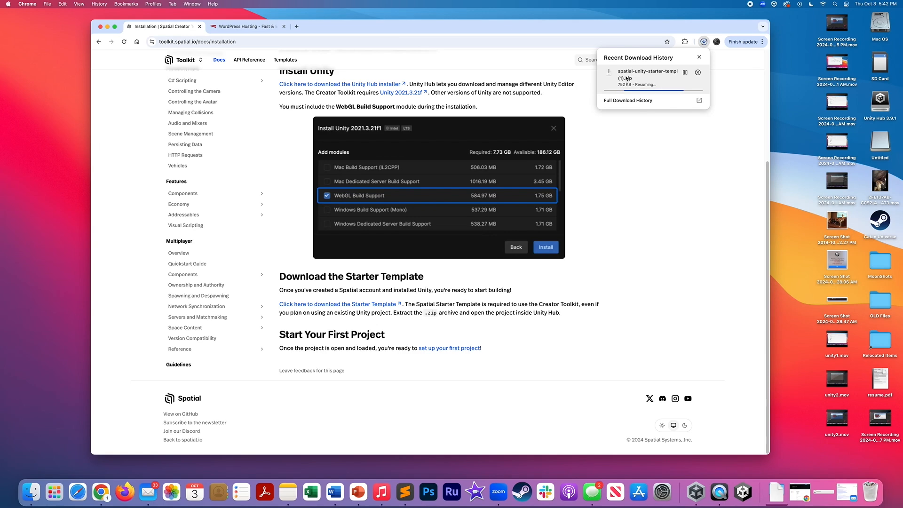
- Switch to Finder and examine the starter template archive and the contents of the spatial-unity-starter-template-main folder in Downloads
left_click(32, 493)
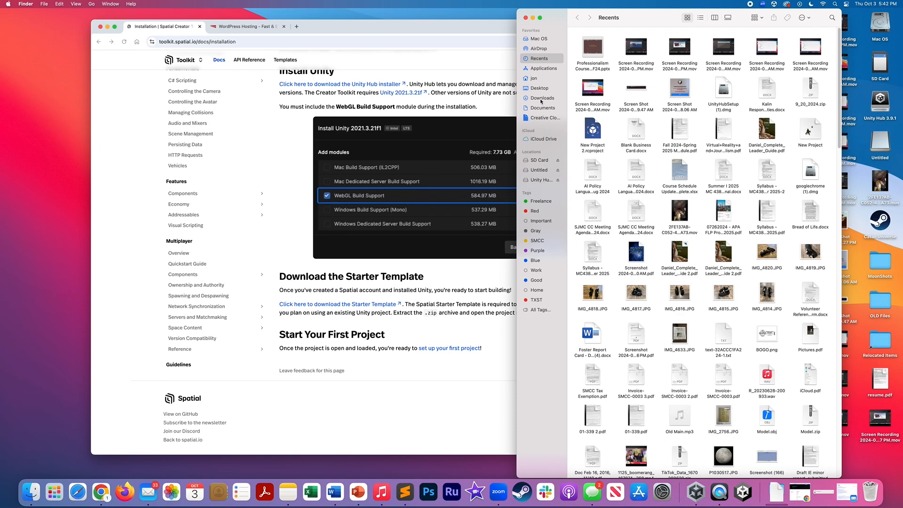
left_click(542, 100)
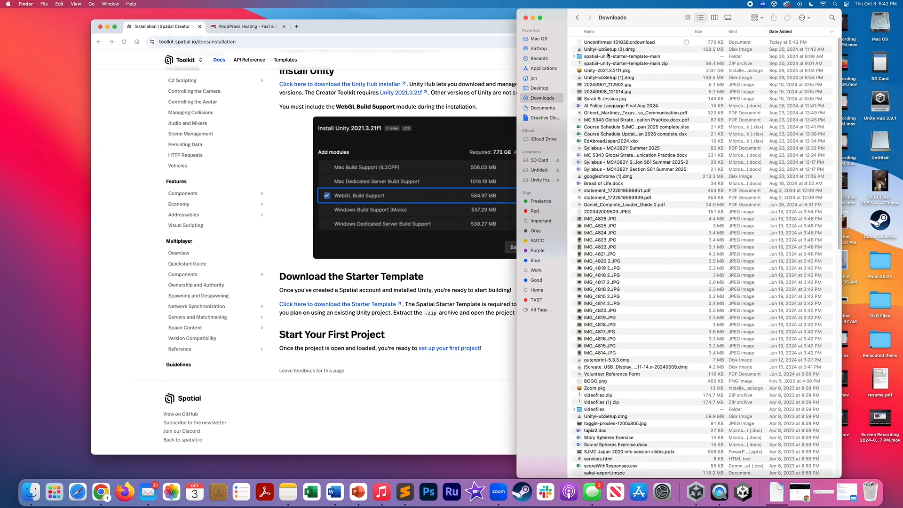
left_click(610, 64)
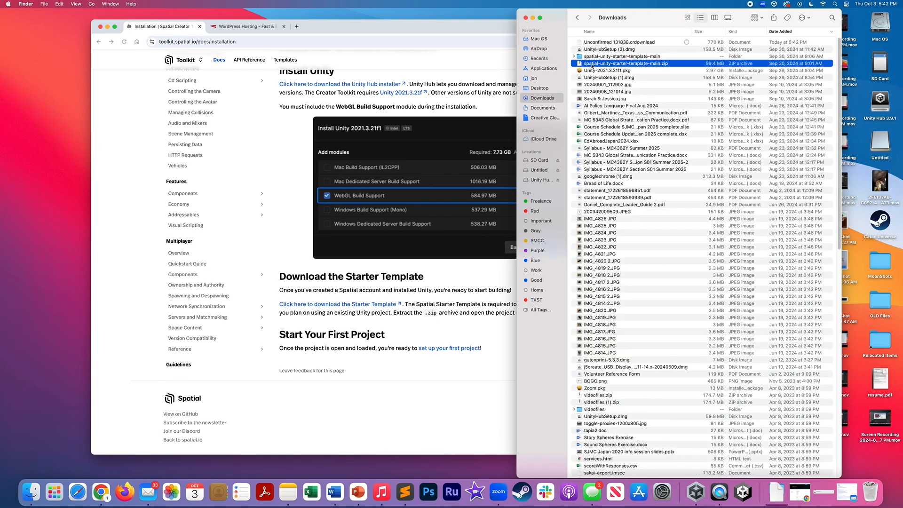
right_click(648, 65)
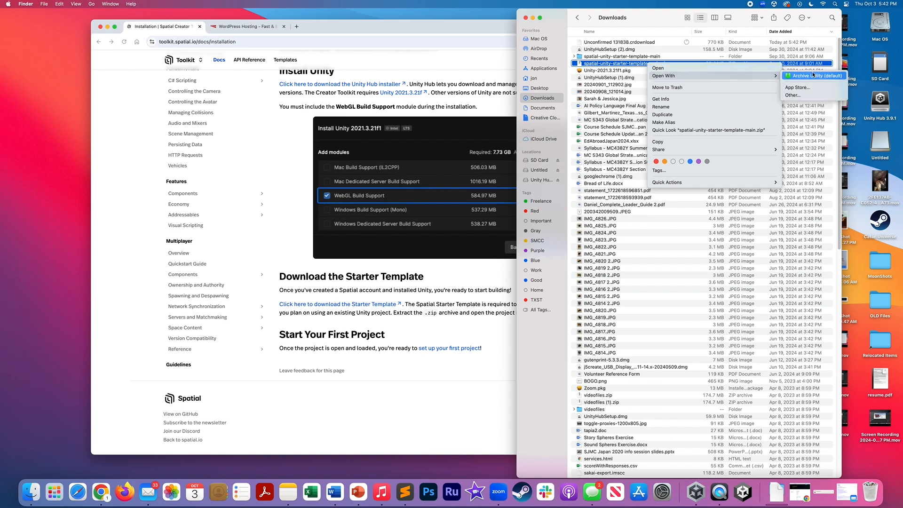
left_click(622, 66)
left_click(579, 49)
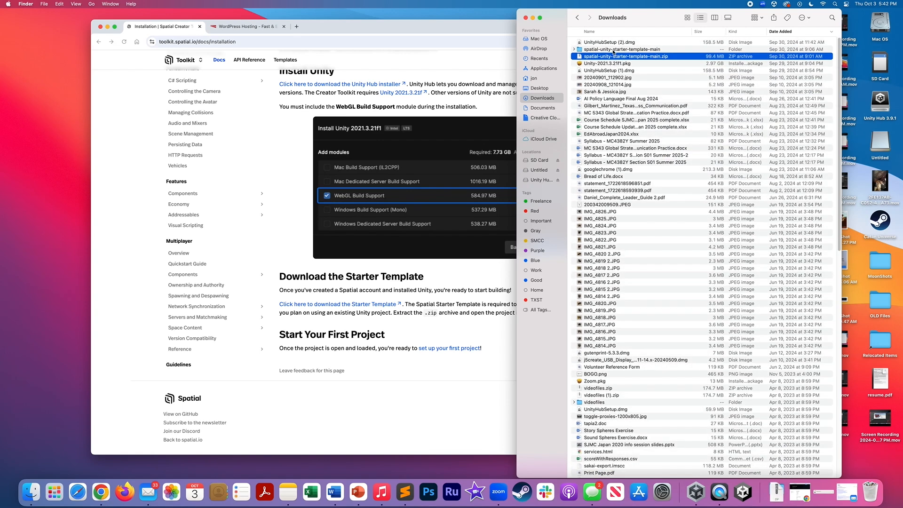
left_click(574, 57)
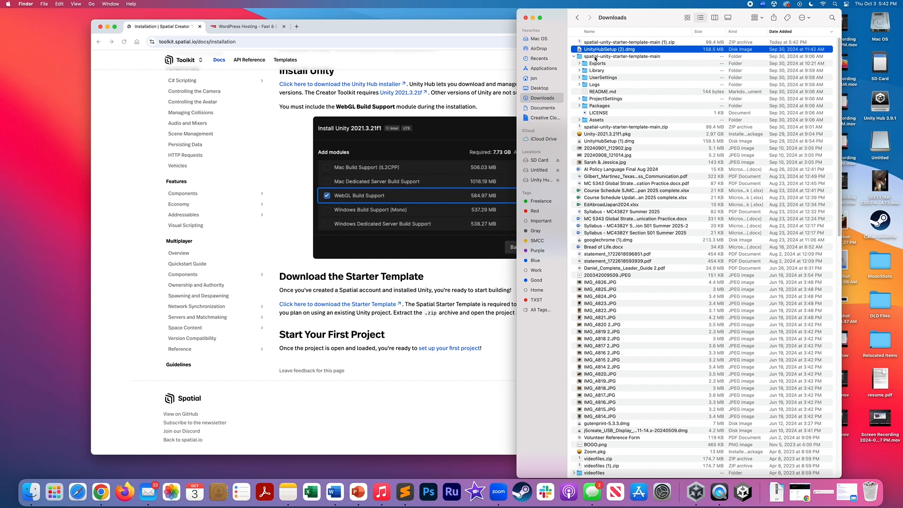
left_click(579, 57)
left_click(574, 56)
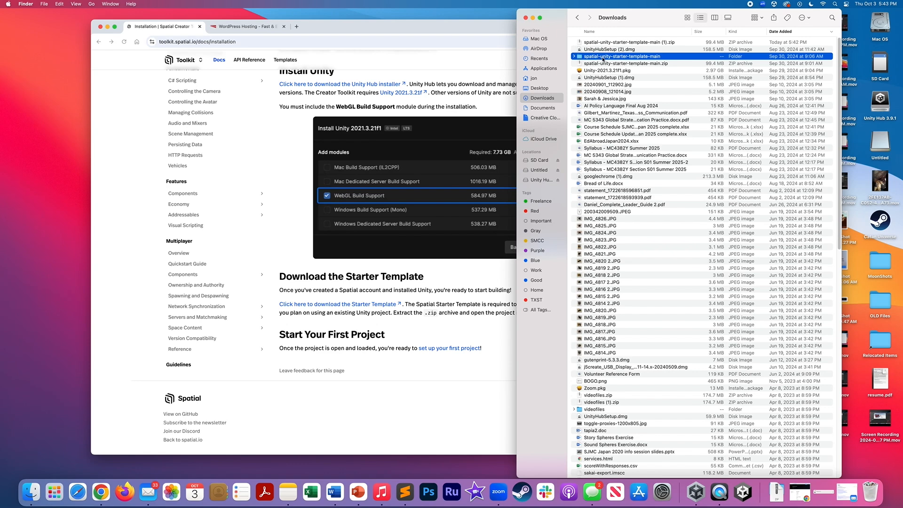
- Switch to Unity Hub and add the spatial-unity-starter-template-main folder from Downloads as a project from disk
left_click(699, 501)
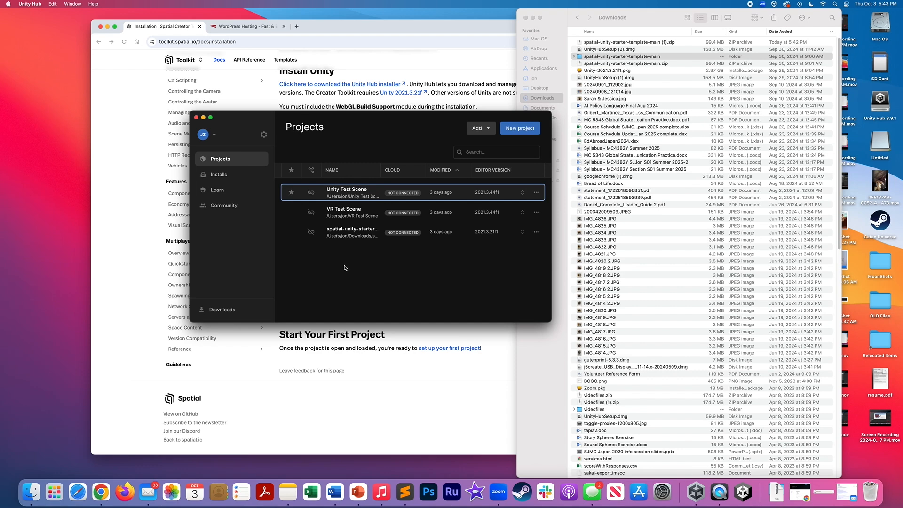
left_click(489, 130)
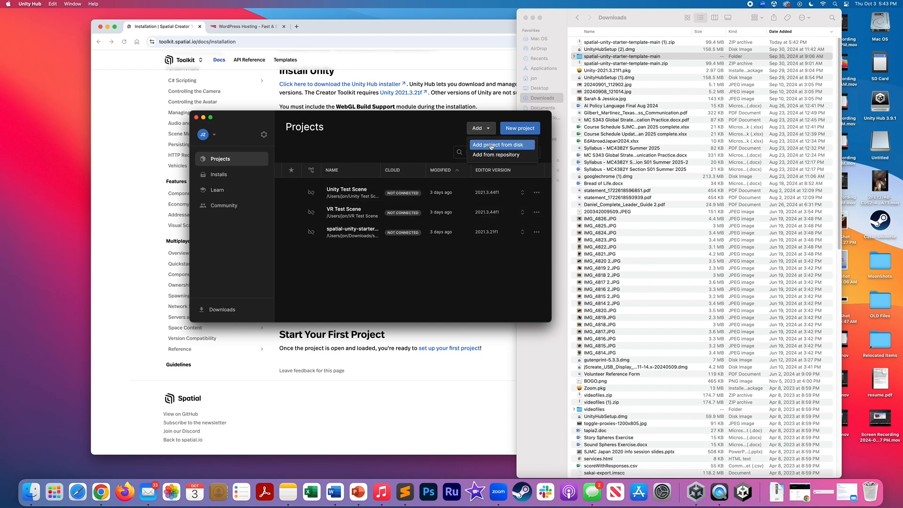
left_click(491, 146)
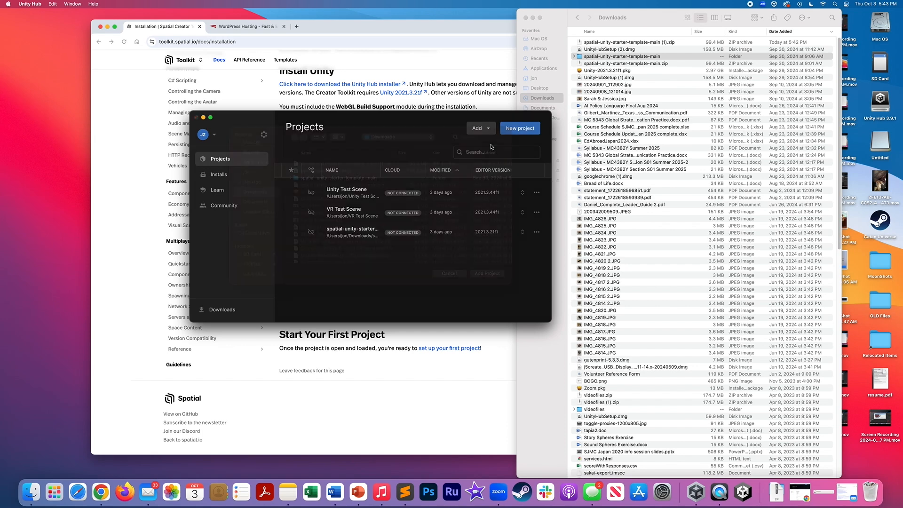
left_click(256, 204)
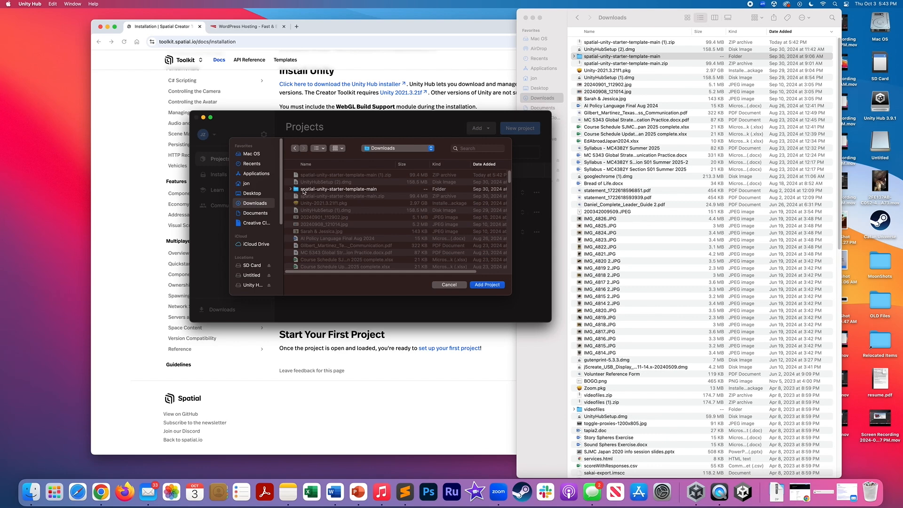
left_click(310, 190)
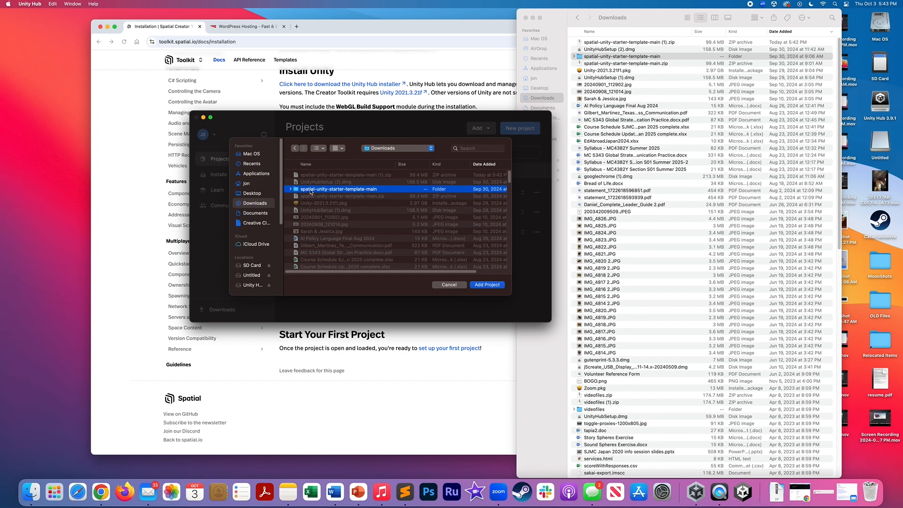
left_click(486, 285)
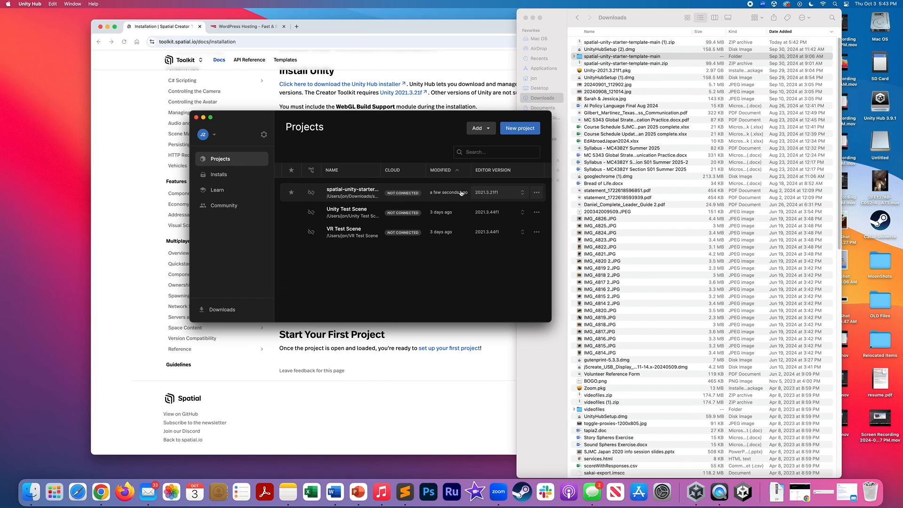
- Open the starter template project with editor version 2021.3.21f1 on the WebGL platform and accept the Spatial SDK upgrade
left_click(503, 193)
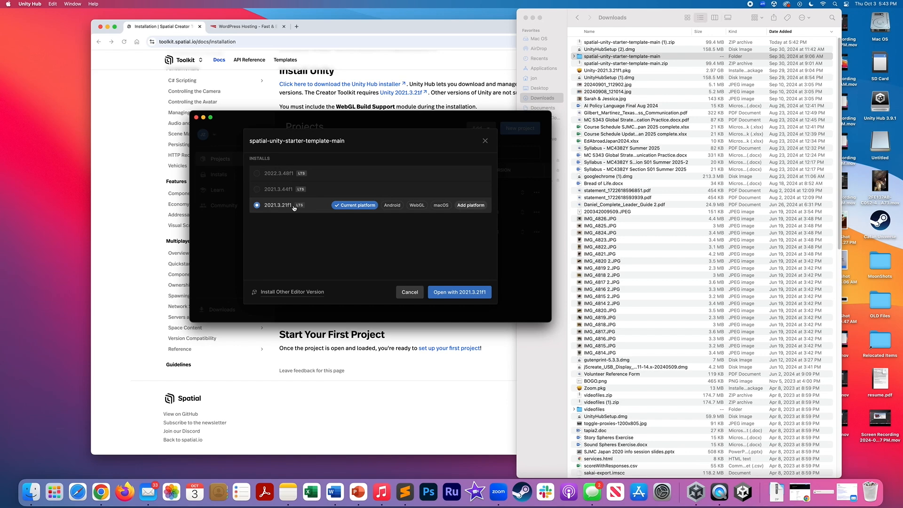
left_click(416, 208)
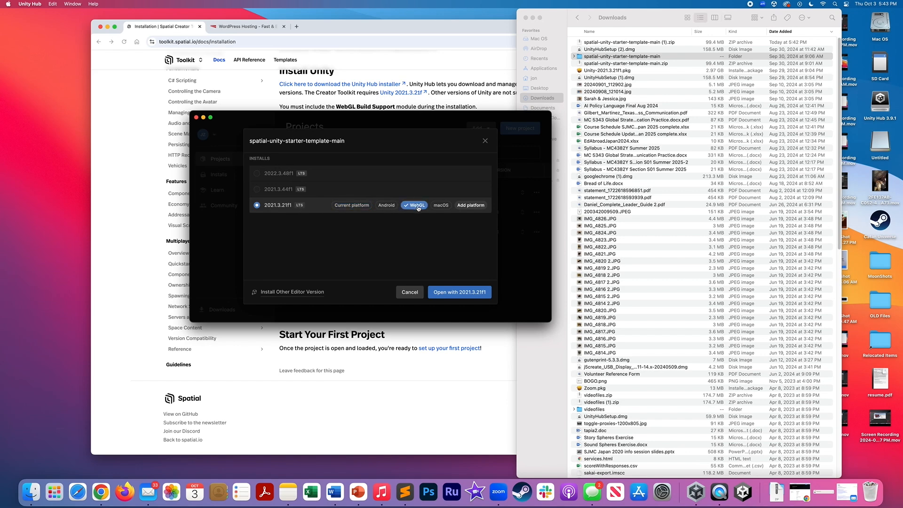
left_click(441, 292)
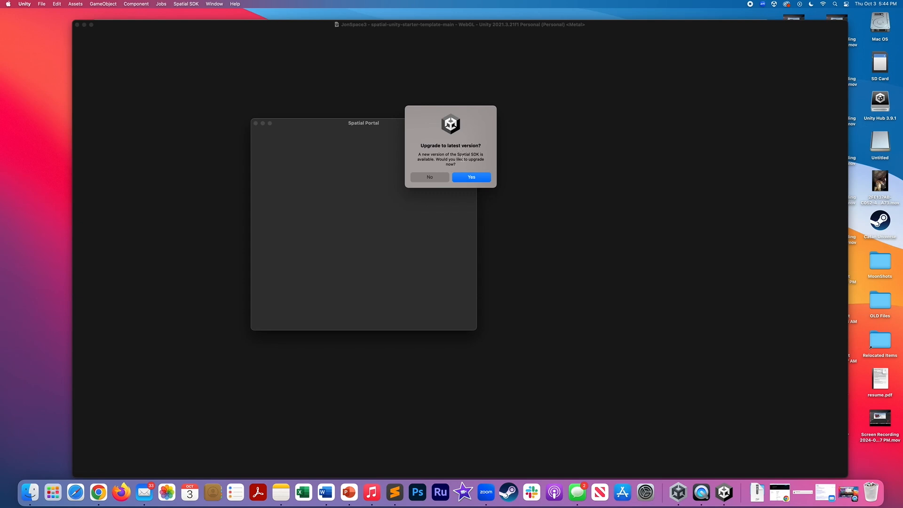
left_click(467, 179)
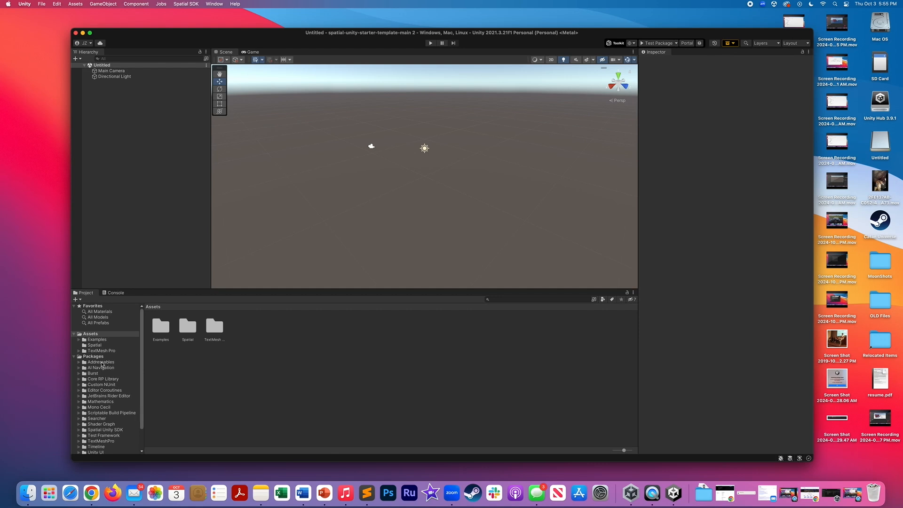
- Examine the project's asset folders, including the contents of Spatial and the sample folders inside Examples
scroll(100, 374, "down", 3)
scroll(89, 366, "up", 3)
left_click(78, 339)
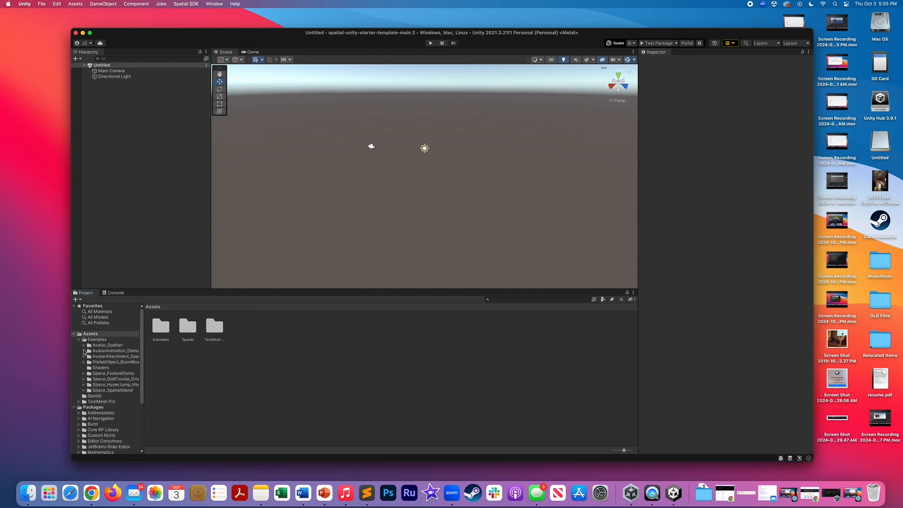
left_click(82, 397)
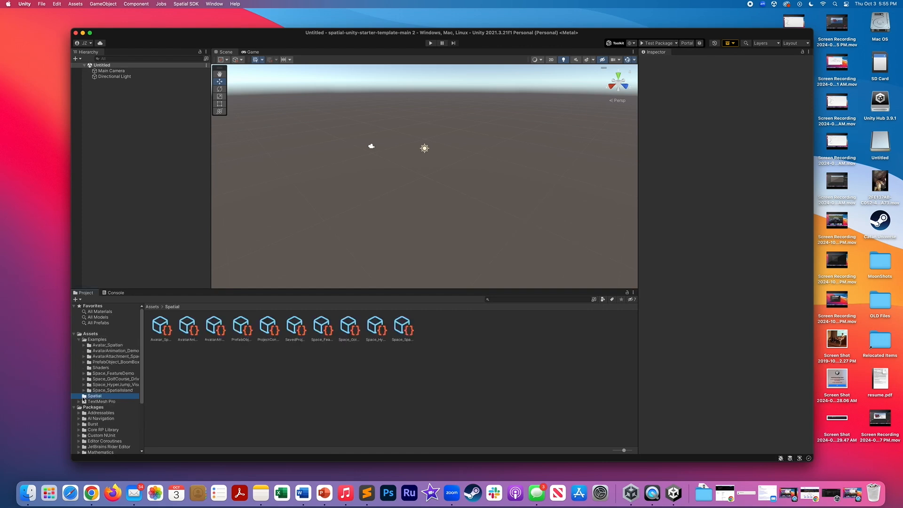
left_click(93, 340)
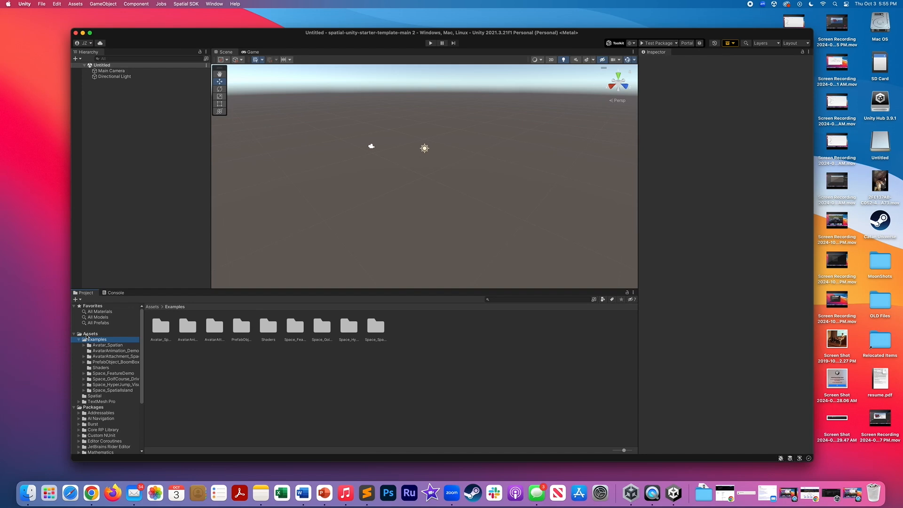
left_click(88, 334)
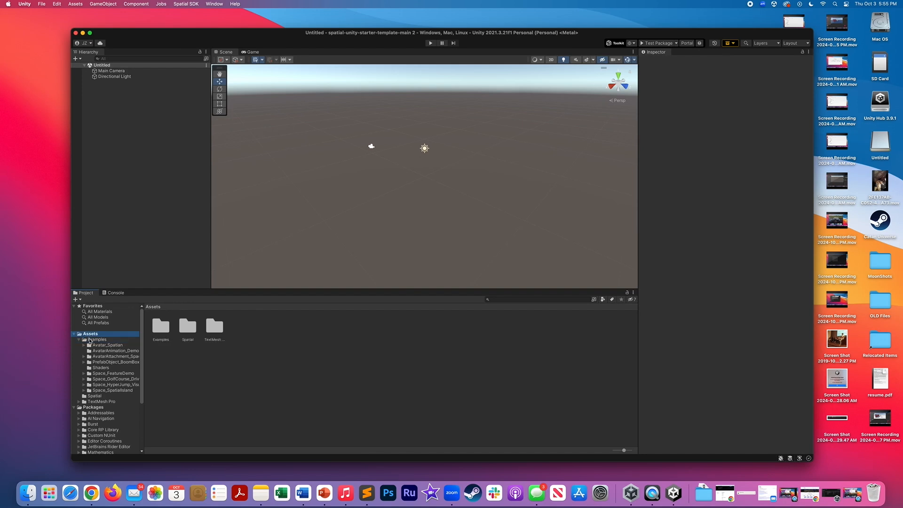
left_click(93, 340)
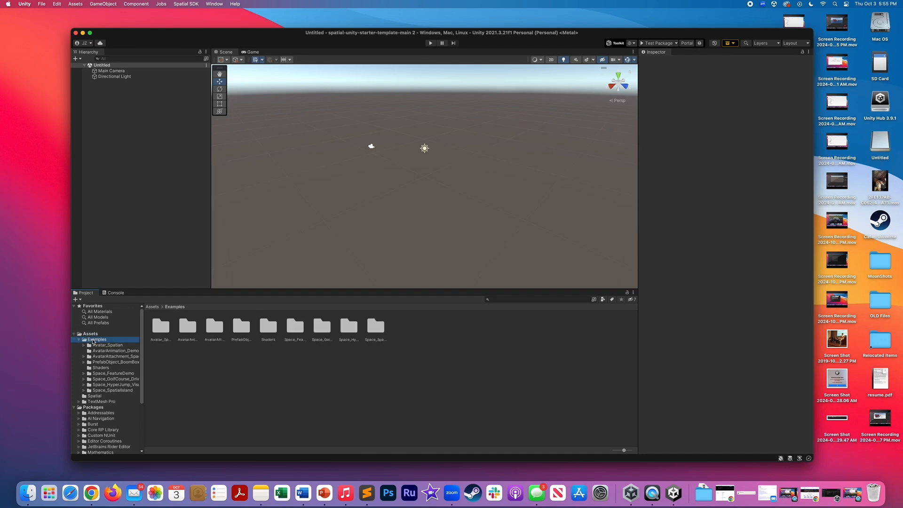
left_click(183, 329)
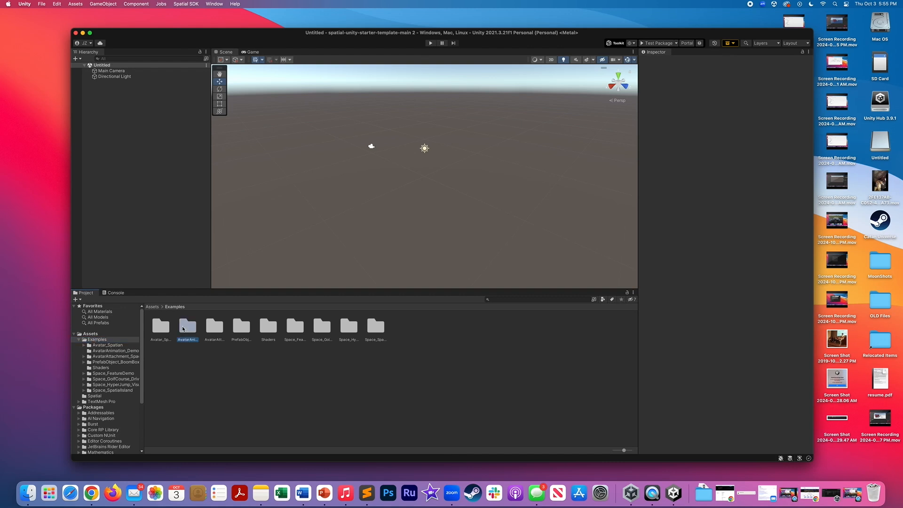
- Open the FeatureDemo scene from the Scenes folder inside the Space_FeatureDemo example
left_click(159, 329)
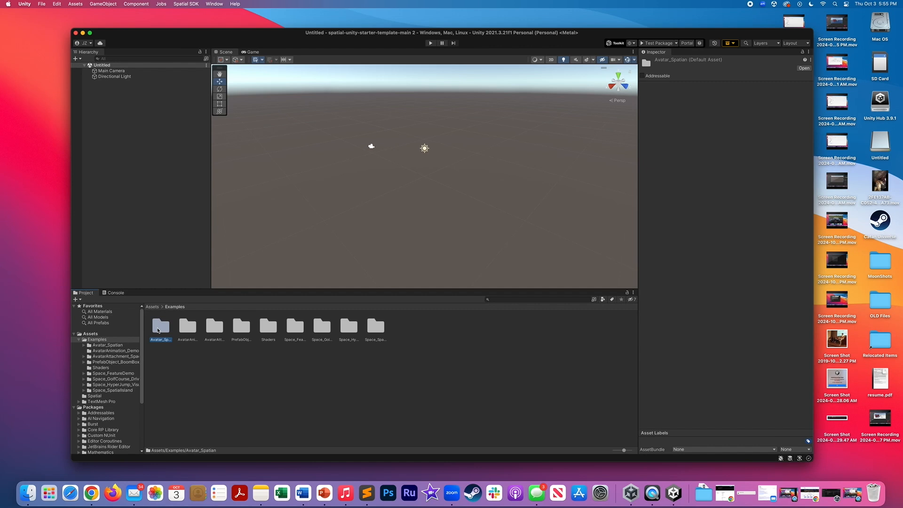
left_click(297, 328)
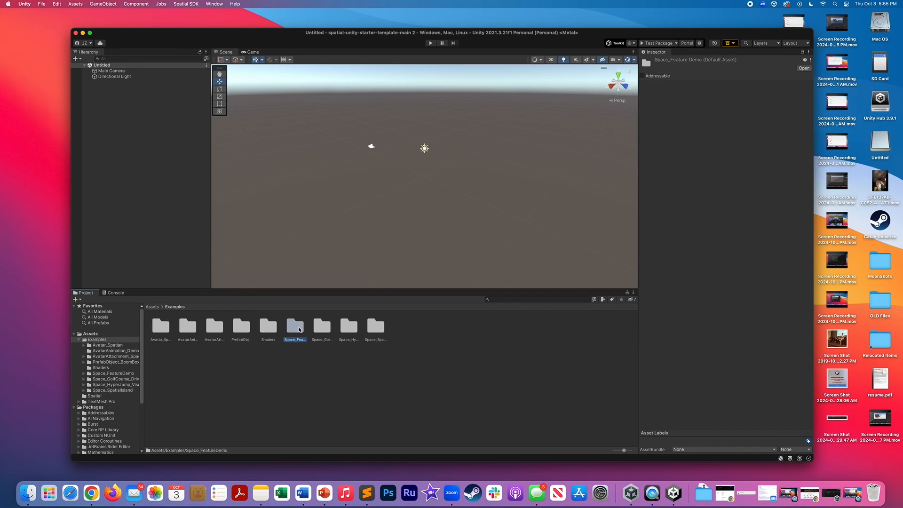
double_click(296, 328)
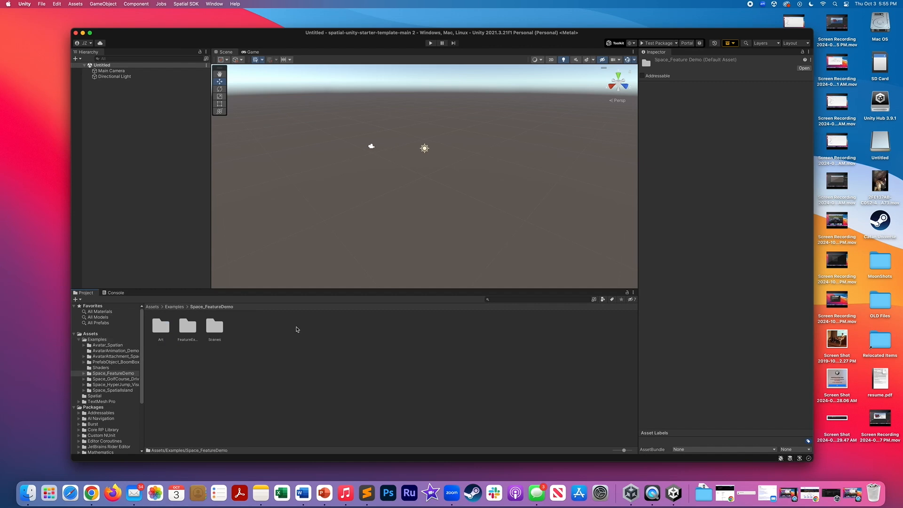
double_click(216, 327)
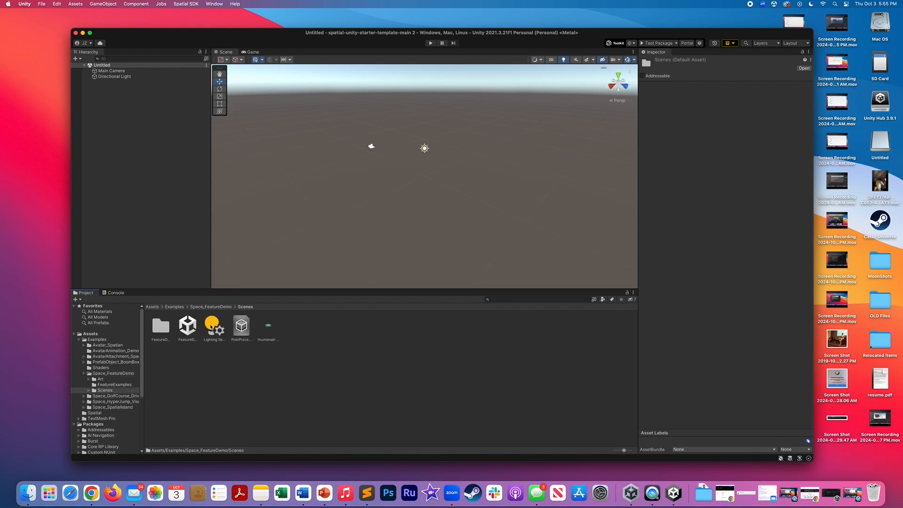
left_click(185, 327)
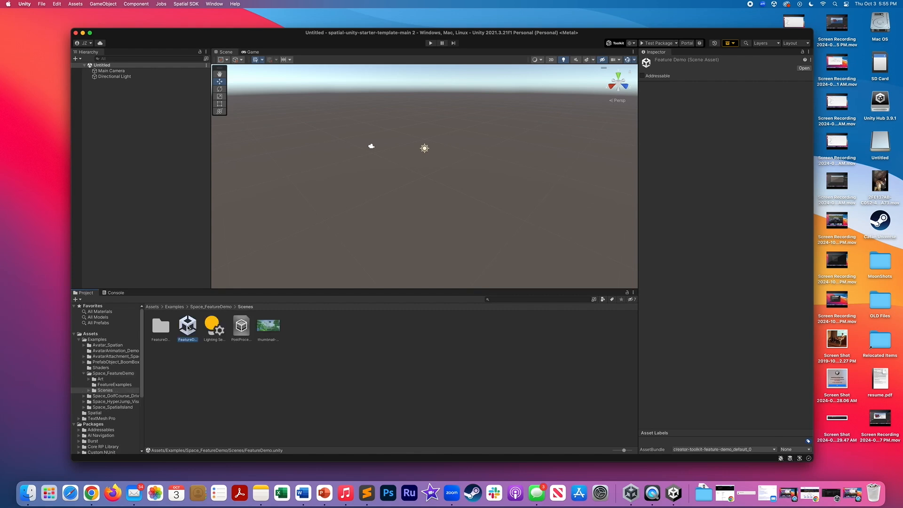
double_click(188, 326)
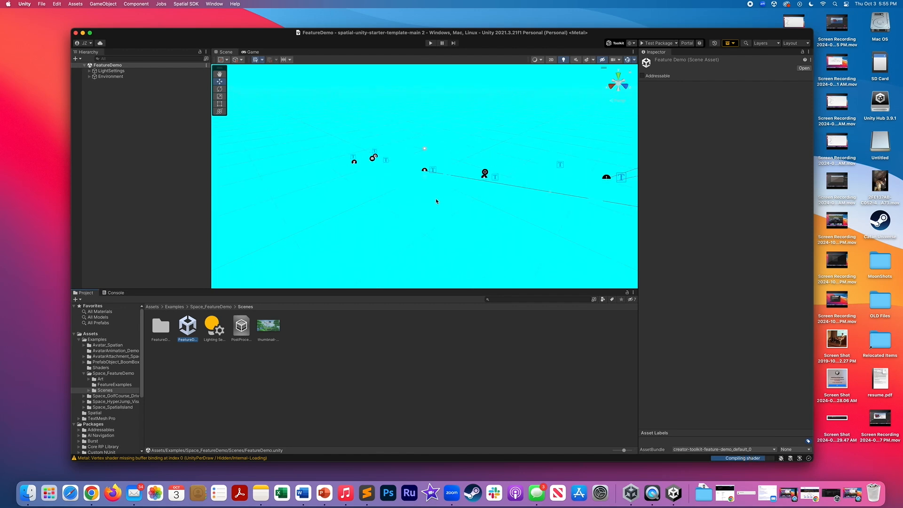
- Examine the FeatureDemo scene's floating islands, including the Entrance Point, Moving Platform and Point Of Interest areas
scroll(436, 198, "up", 10)
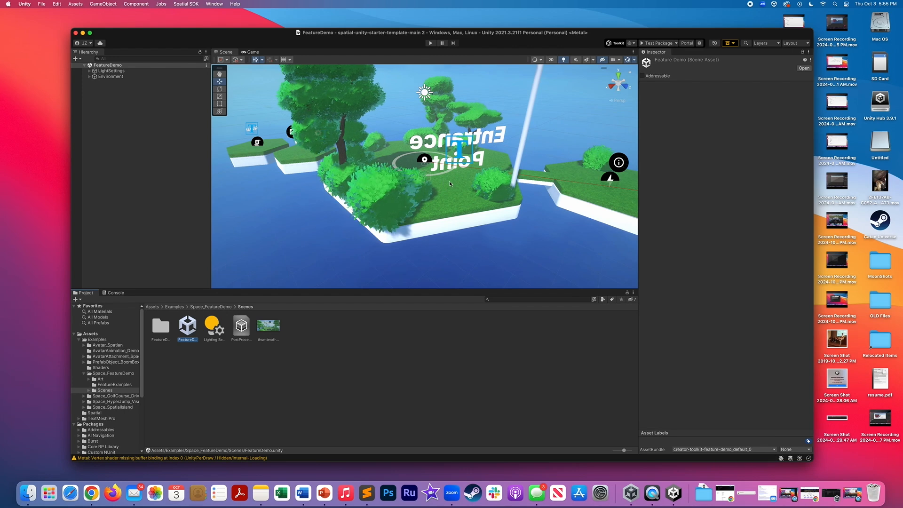
key("q")
left_click_drag(435, 132, 374, 172)
scroll(374, 173, "up", 5)
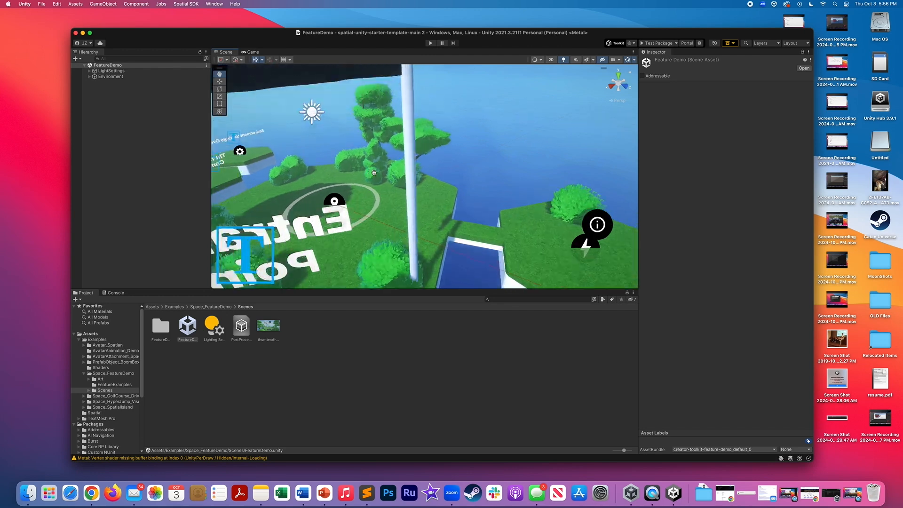
scroll(374, 173, "up", 3)
left_click_drag(464, 177, 466, 219)
scroll(403, 178, "down", 5)
scroll(429, 202, "up", 3)
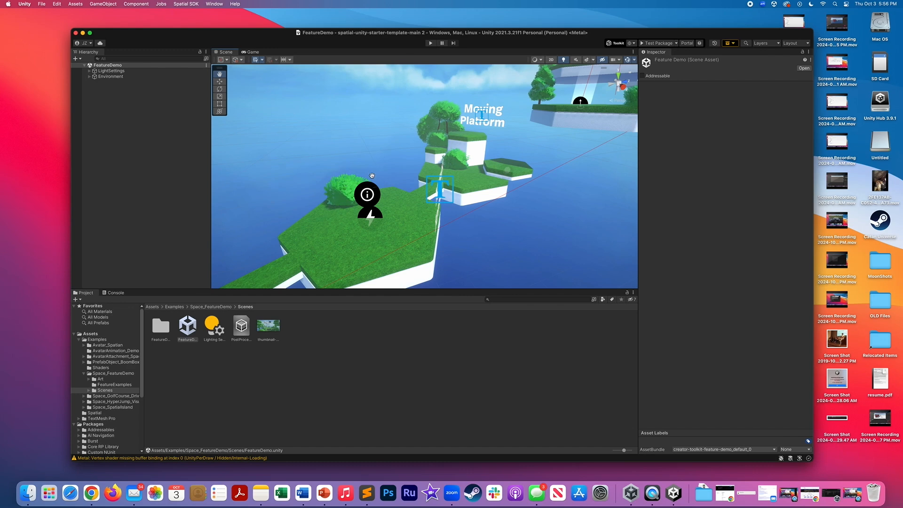
scroll(371, 175, "down", 3)
left_click_drag(373, 176, 498, 103)
right_click_drag(497, 103, 536, 145)
left_click_drag(504, 118, 509, 145)
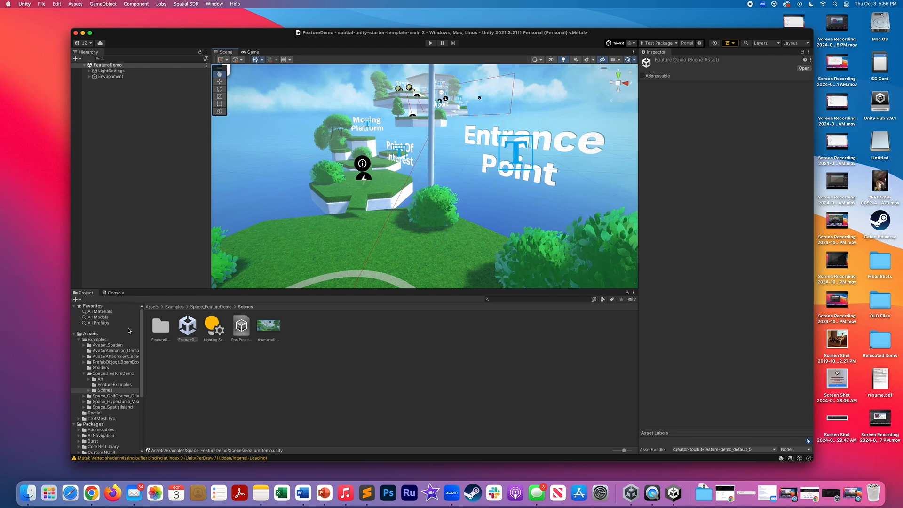
left_click(186, 328)
left_click(305, 335)
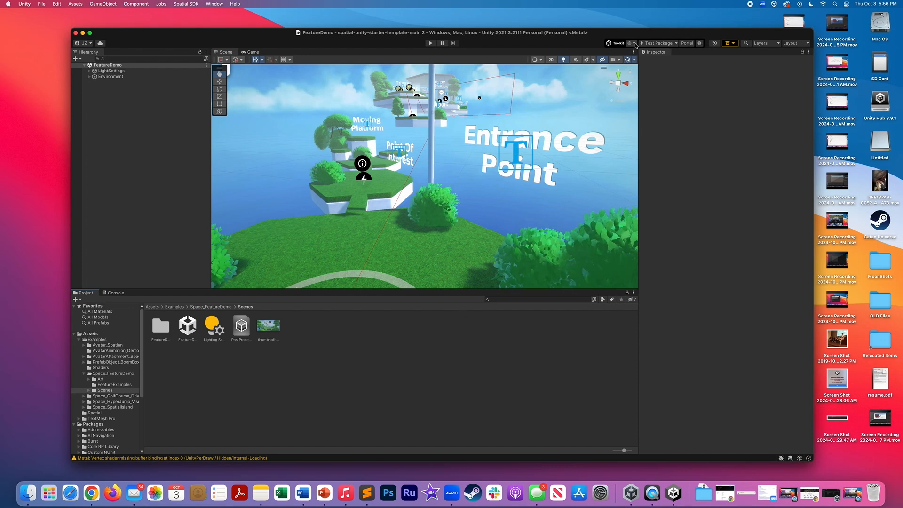
- Examine the available active packages, and view the Account page of the Spatial Portal
left_click(676, 43)
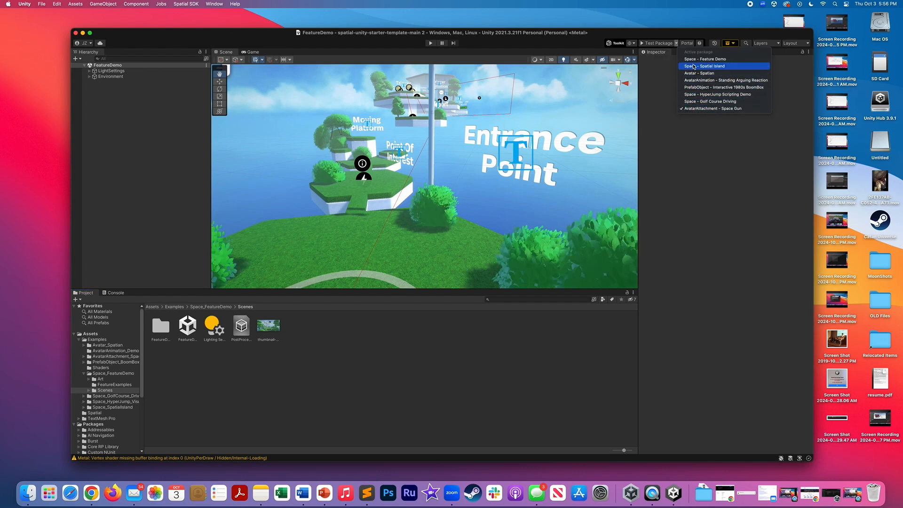
left_click(663, 36)
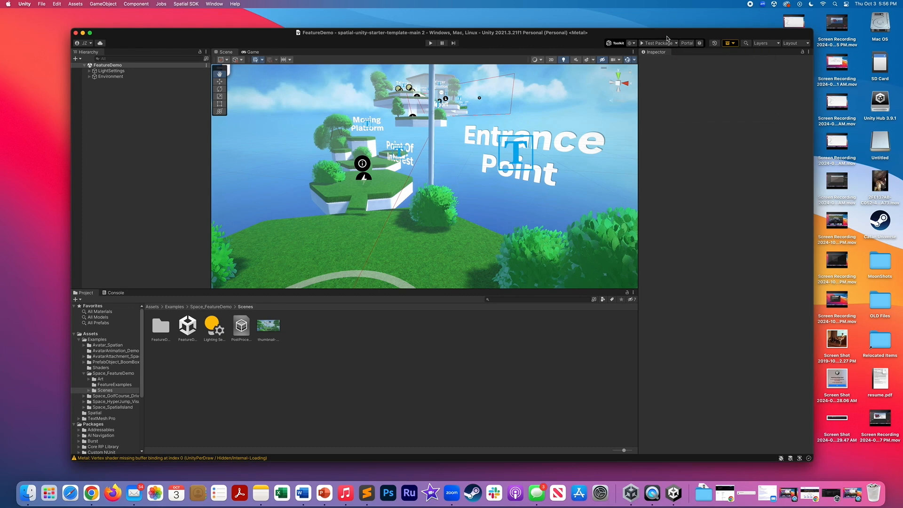
left_click(686, 44)
left_click_drag(342, 129, 376, 142)
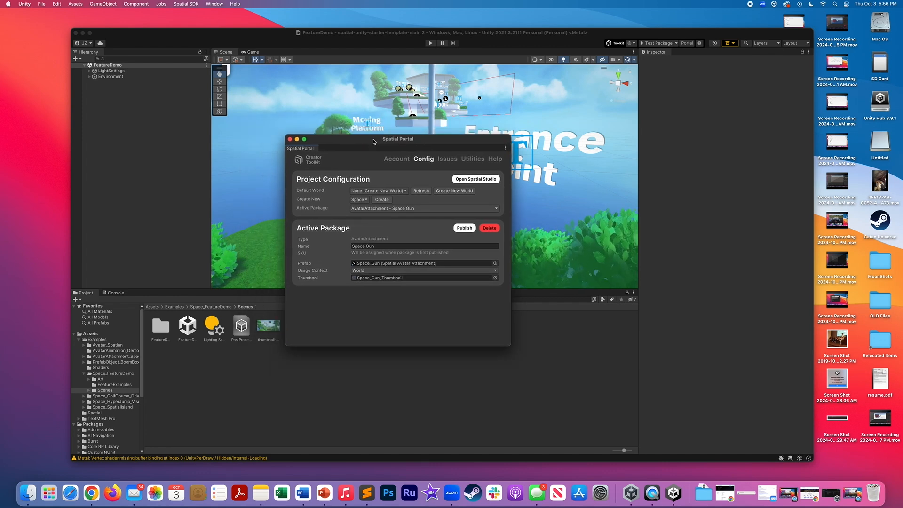
left_click(393, 161)
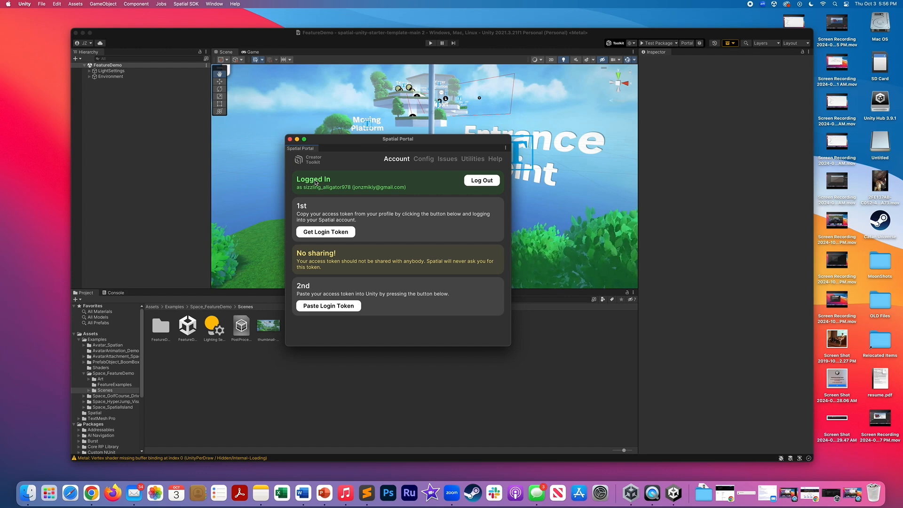
- Request a login token and copy the Creator Toolkit access token from the Spatial Studio account page in Chrome
left_click(321, 233)
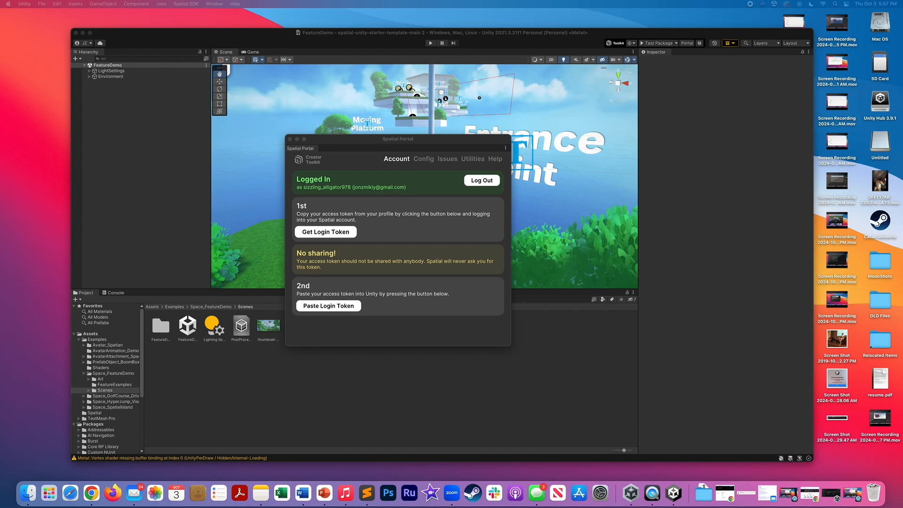
left_click(292, 92)
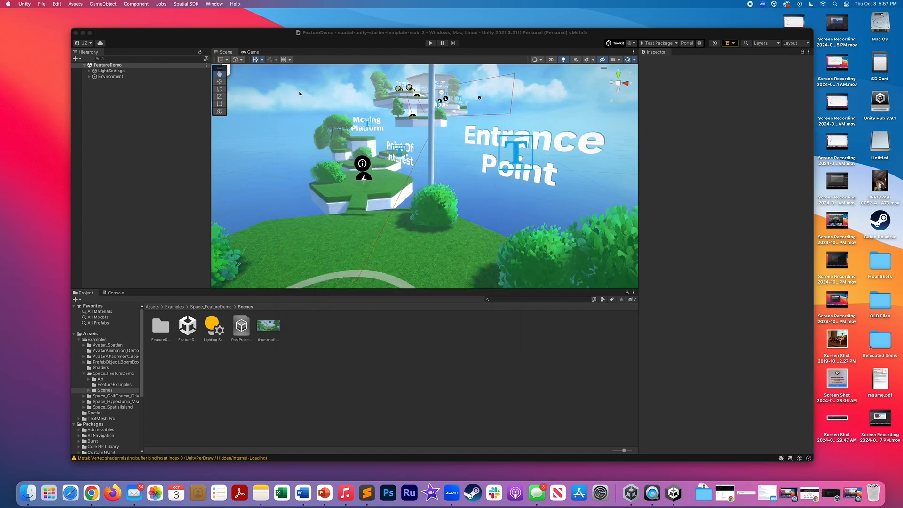
left_click_drag(0, 35, 328, 102)
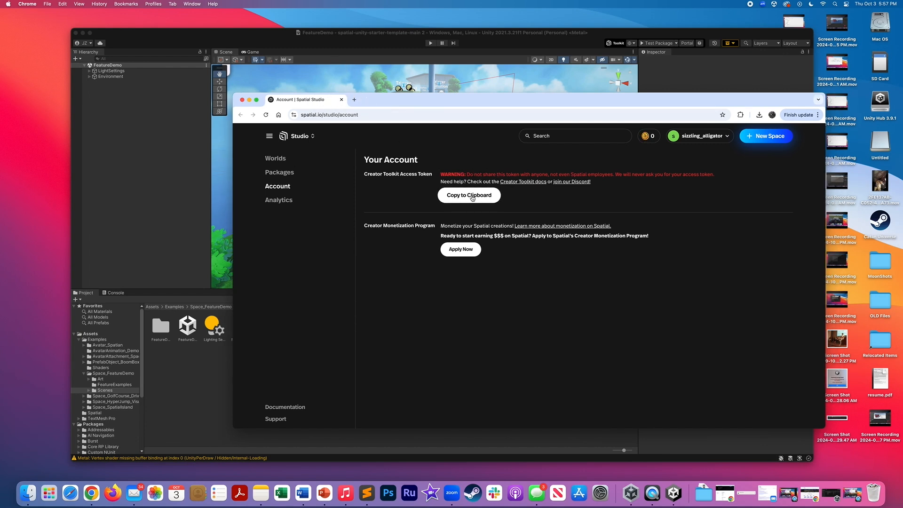
left_click(470, 199)
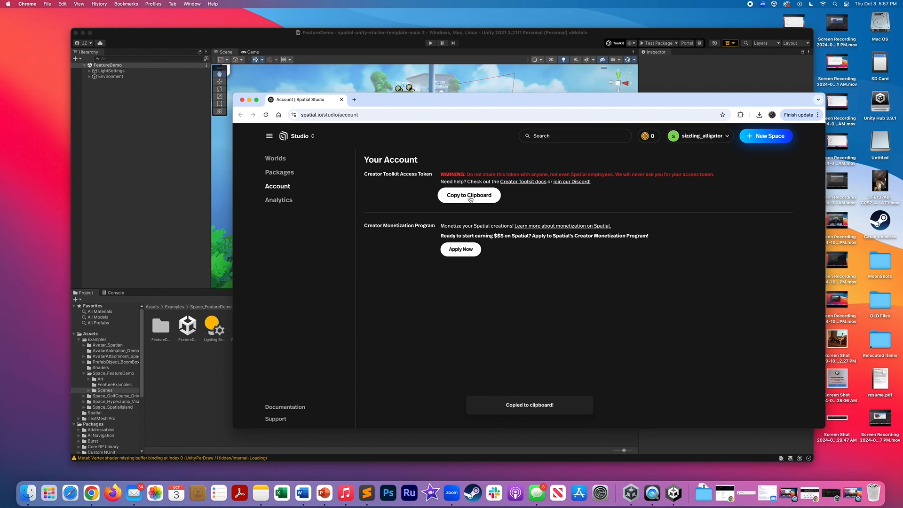
- Switch back to Unity and reopen the Spatial Portal on its Account page
left_click(179, 118)
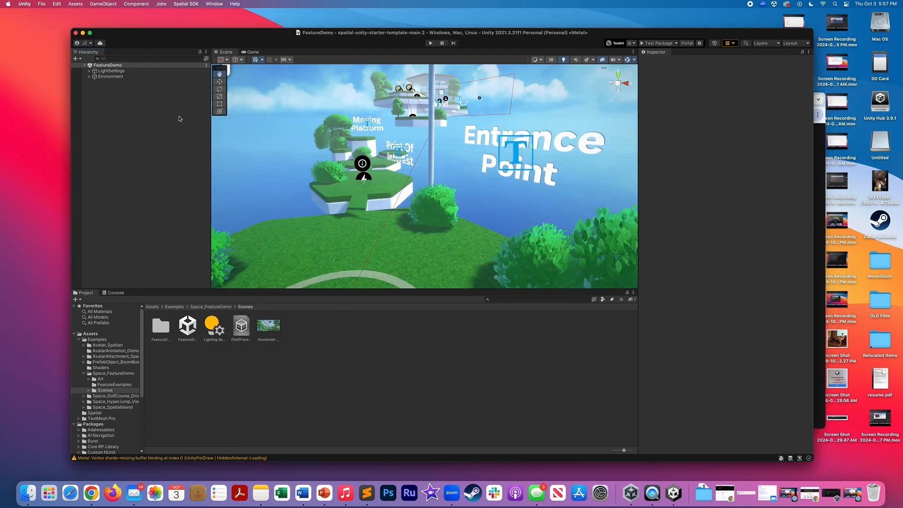
left_click(689, 44)
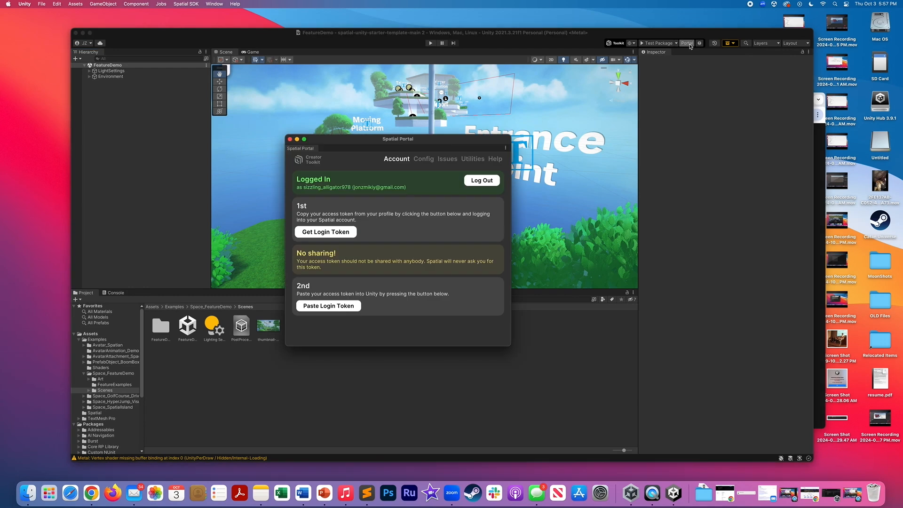
left_click(398, 160)
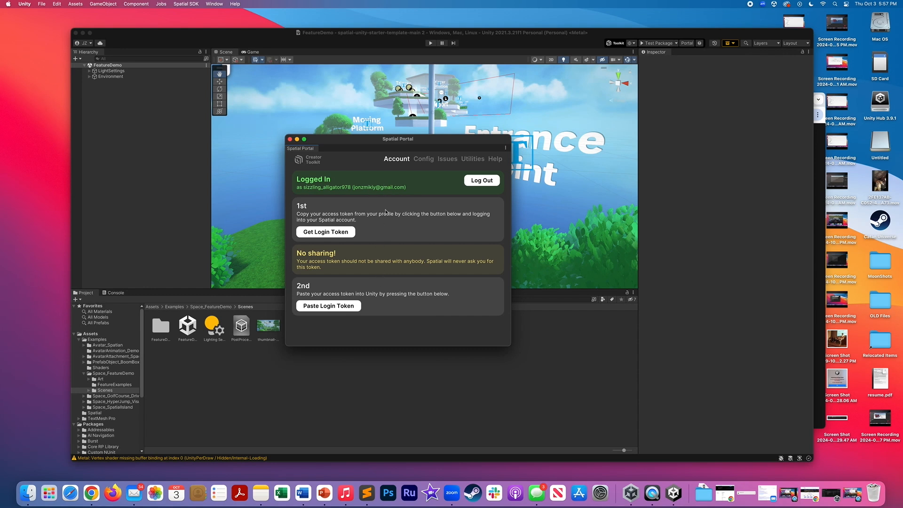
- Examine the portal's Config options for the default world, new package types and active package
left_click(425, 160)
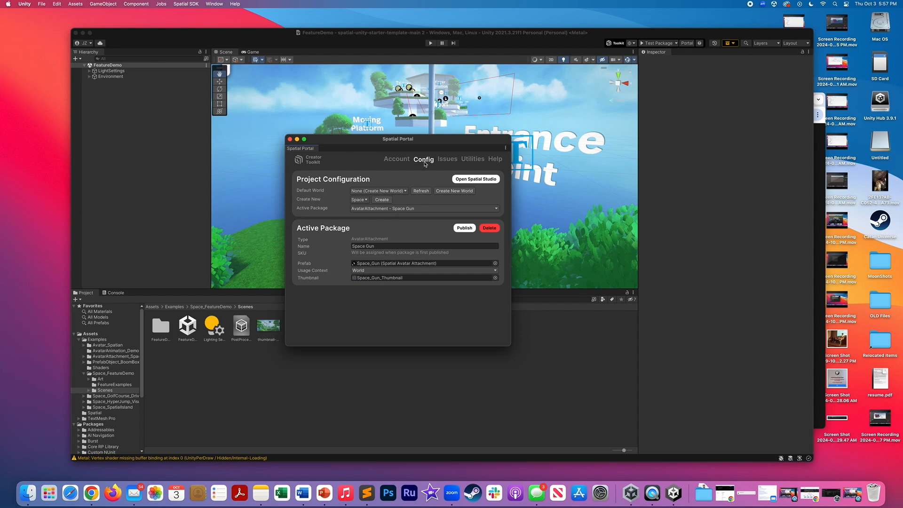
left_click(403, 192)
left_click(424, 195)
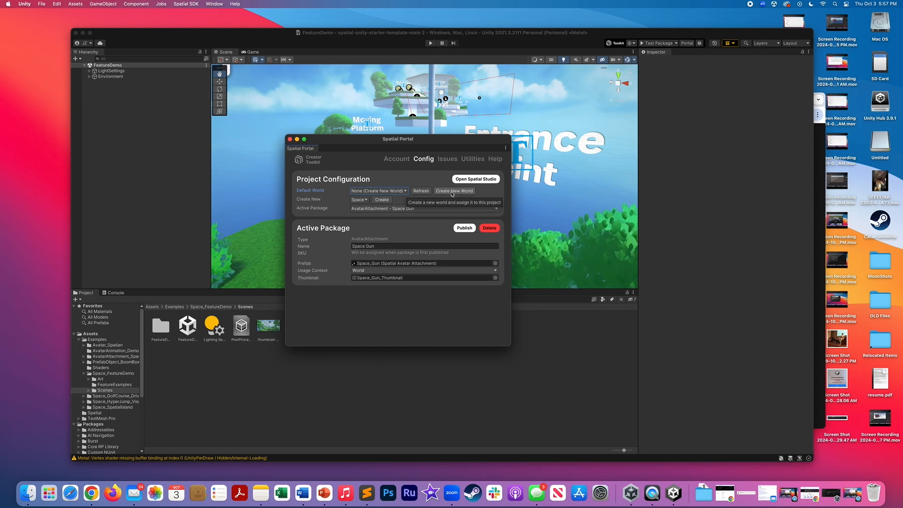
left_click(365, 202)
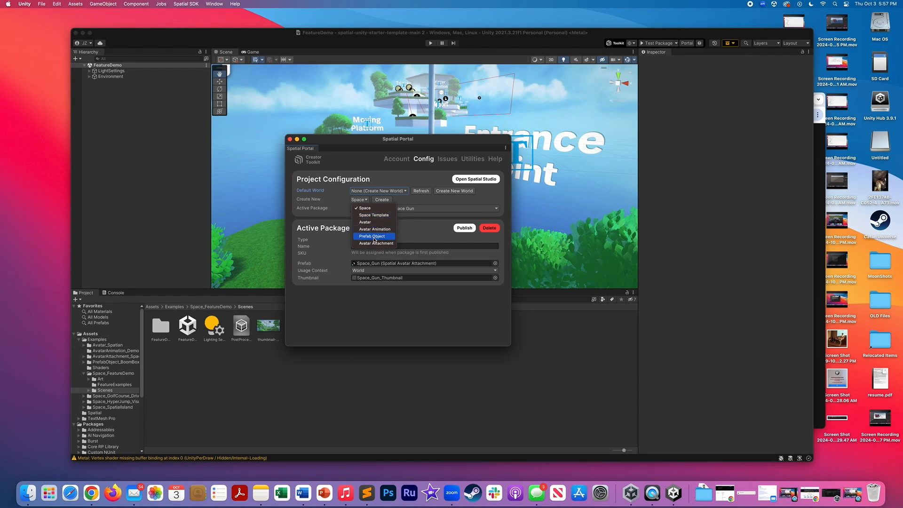
left_click(363, 205)
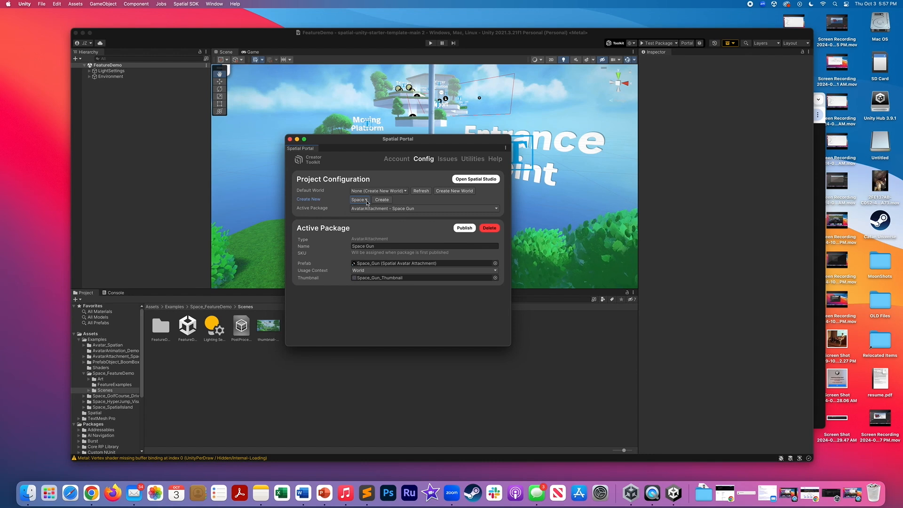
left_click(406, 210)
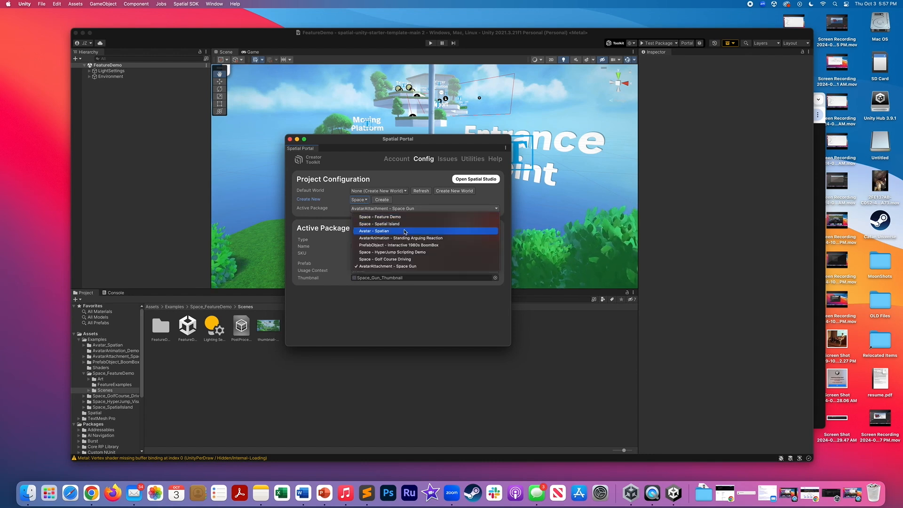
left_click(345, 211)
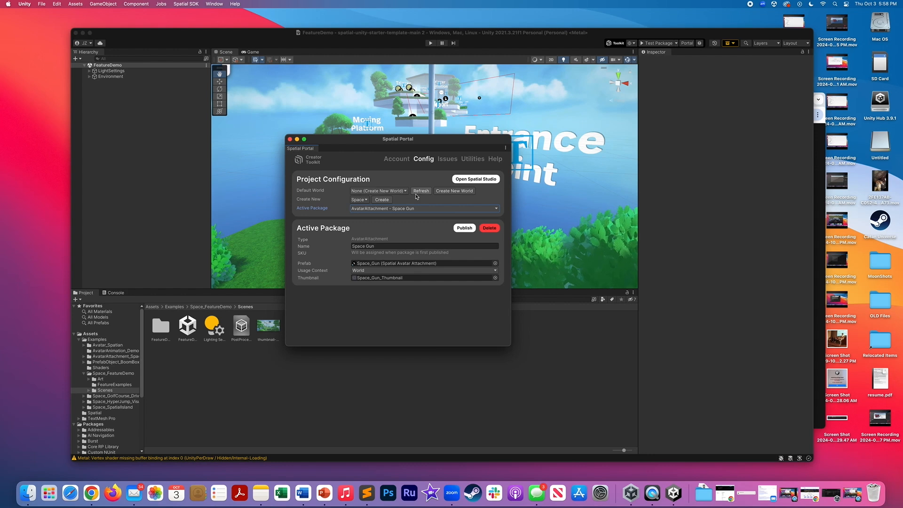
- Try to create a new world and assign it to this project
left_click(452, 191)
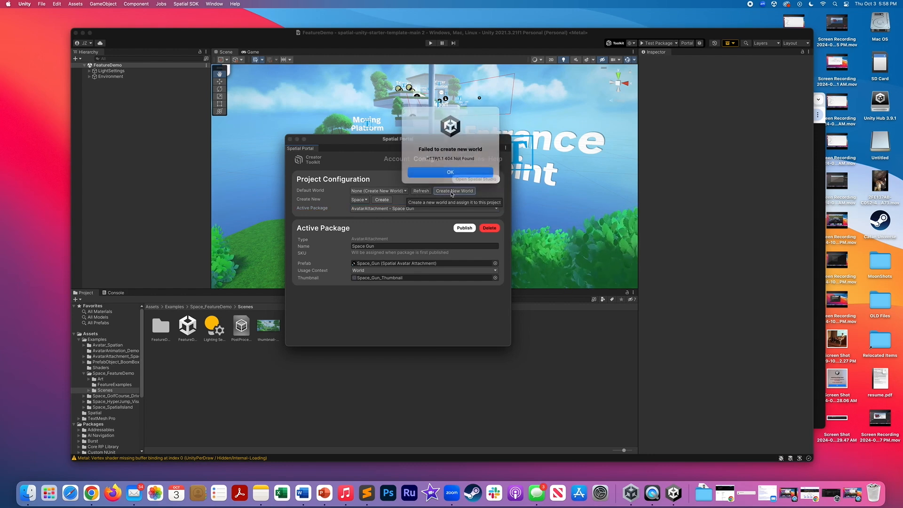
left_click(446, 174)
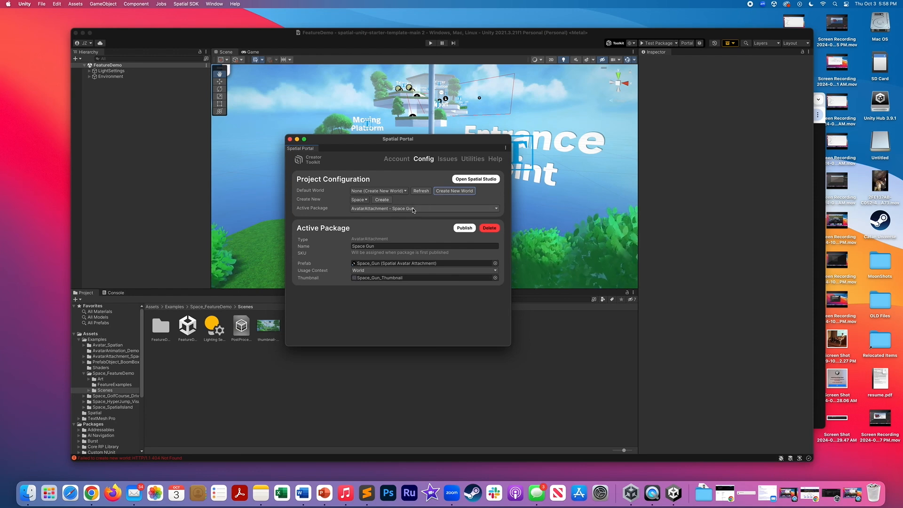
- Create a new package of type Space in the project configuration
left_click(376, 246)
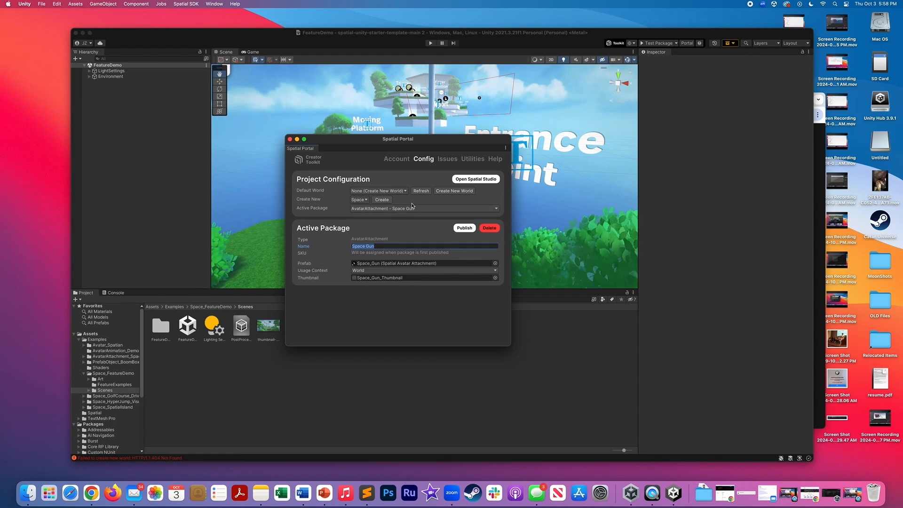
left_click(367, 200)
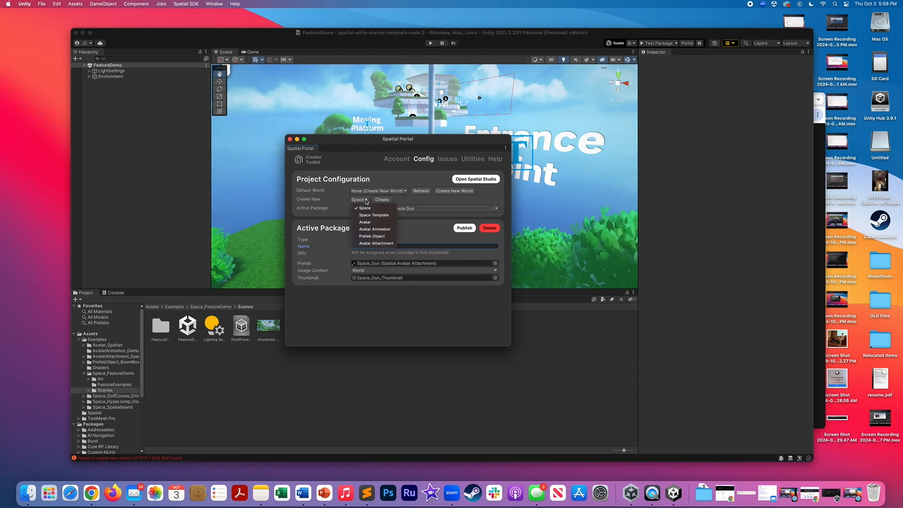
left_click(368, 202)
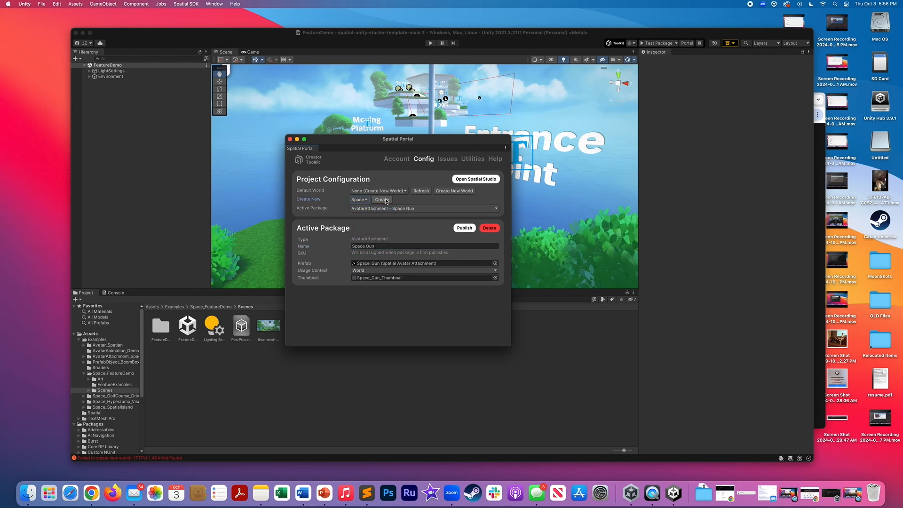
left_click(386, 202)
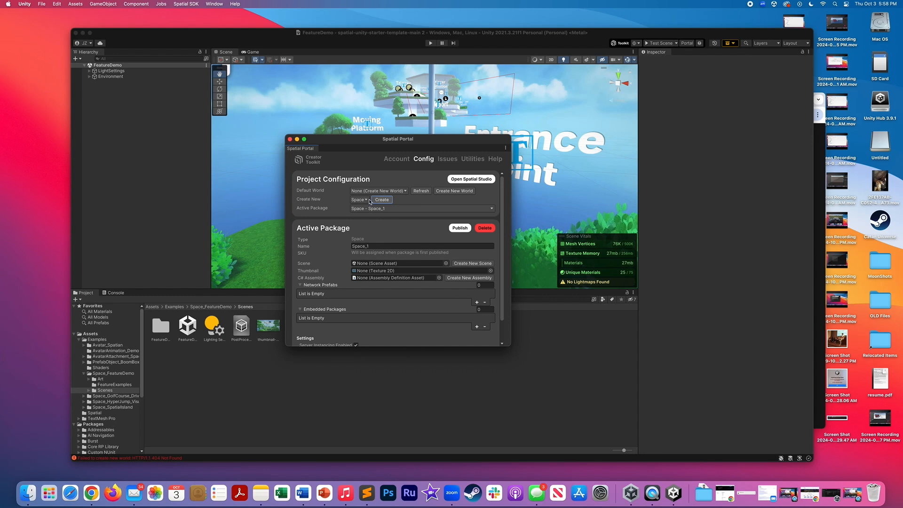
- Name the active Space package with the creator's first name followed by "Scene Spatial"
left_click(371, 246)
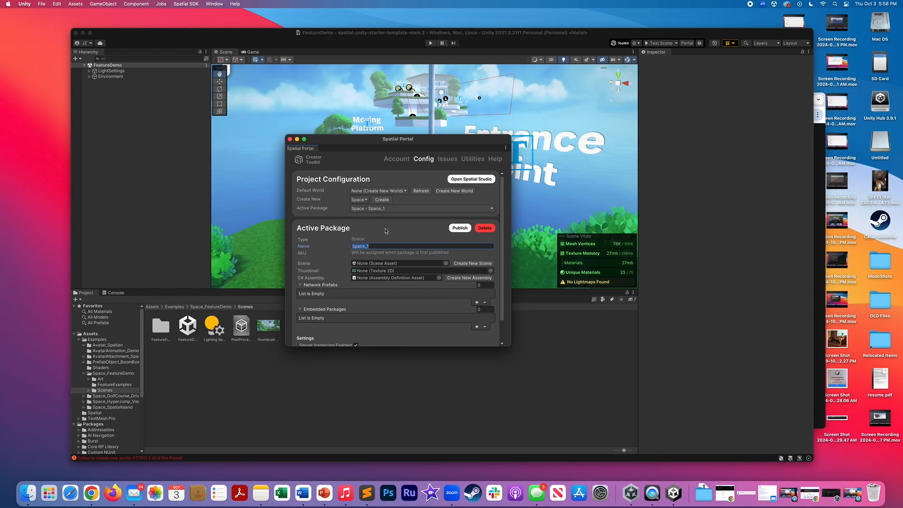
type("Jon")
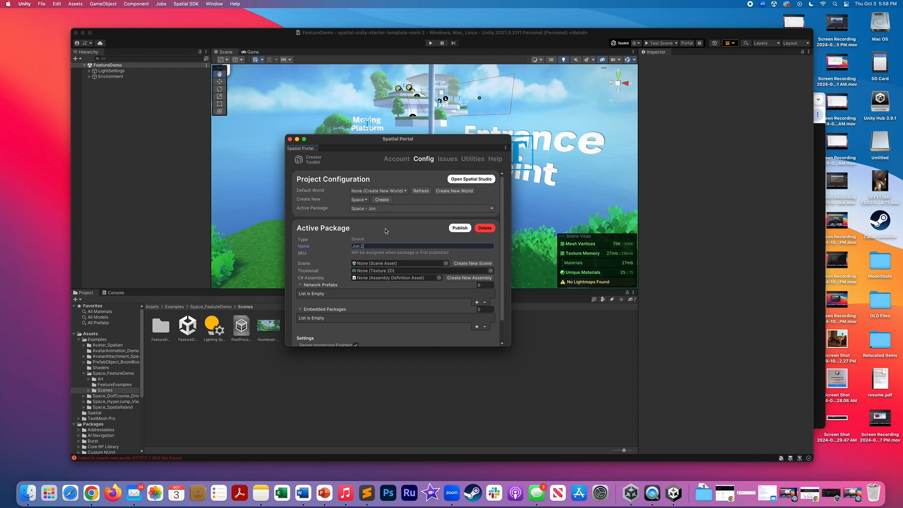
type(" Scene")
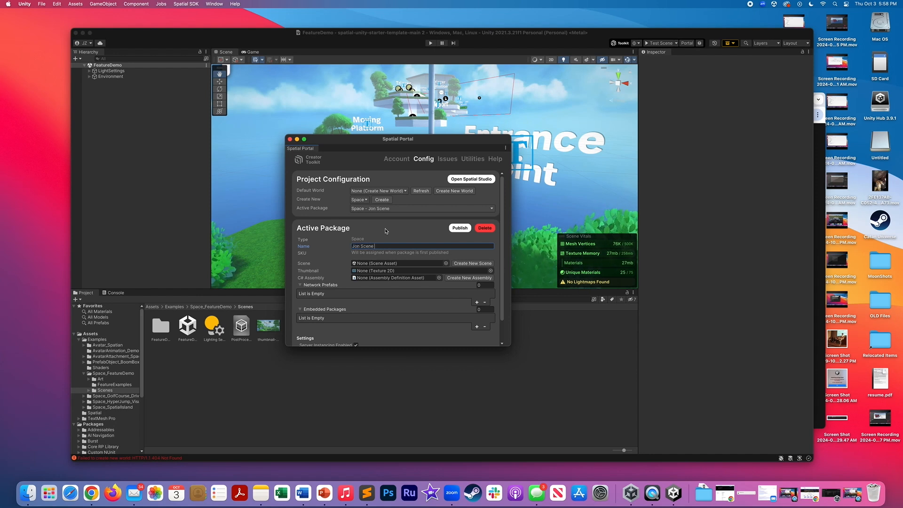
type(" Spatial")
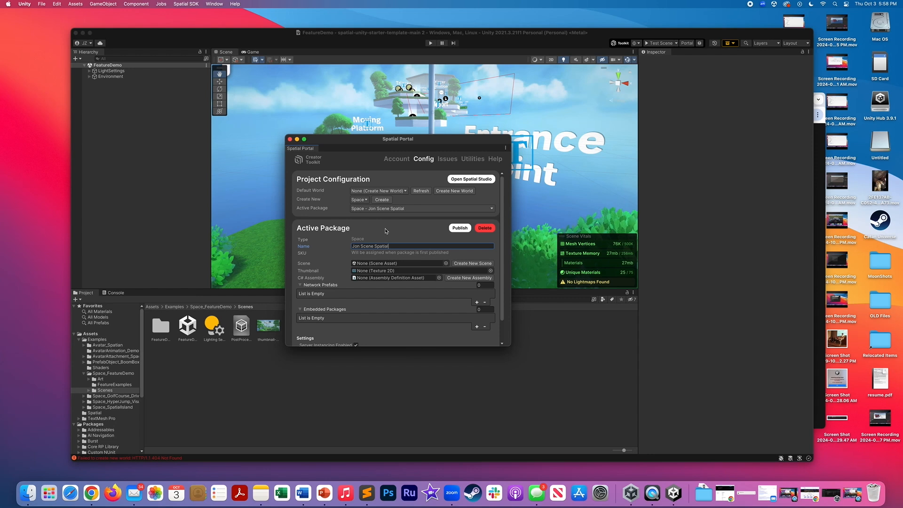
left_click(381, 265)
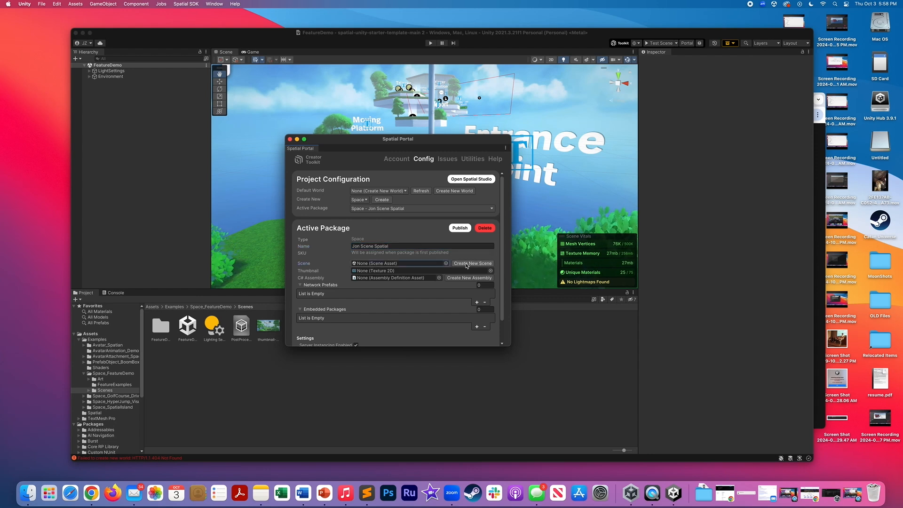
left_click(356, 245)
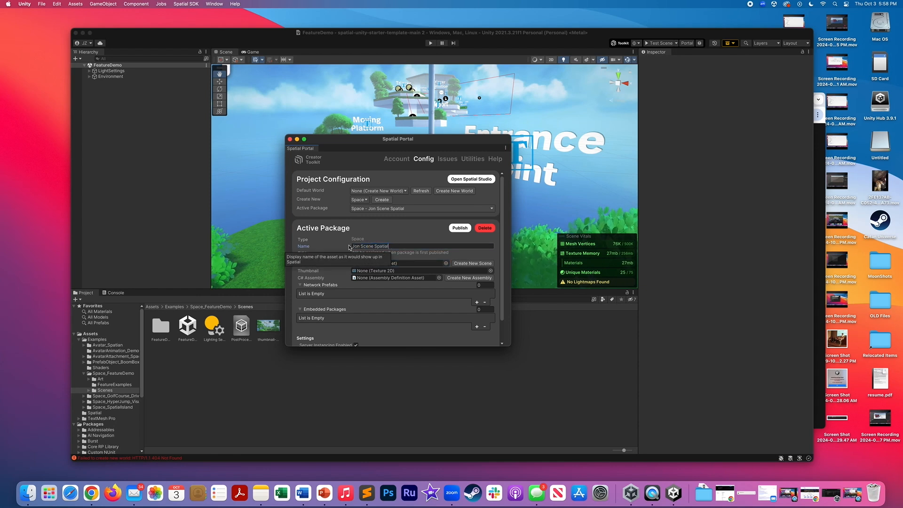
left_click_drag(352, 246, 392, 245)
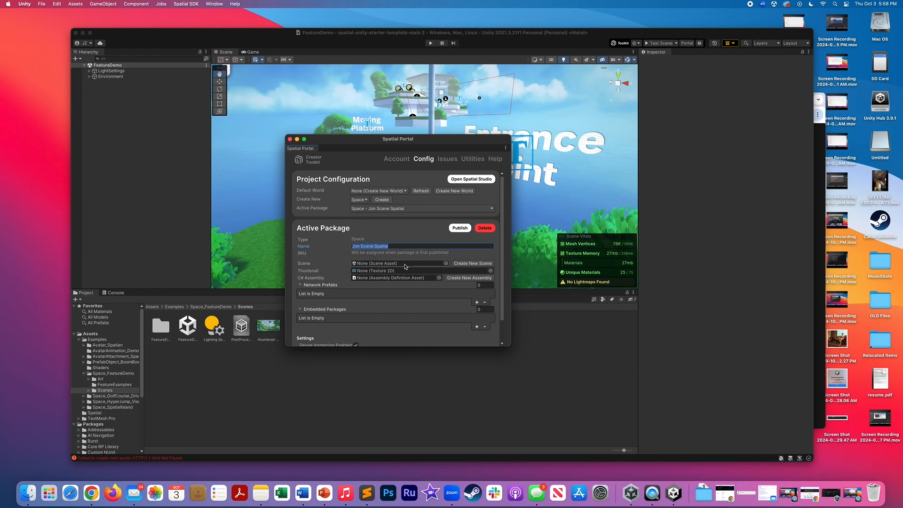
- Create a new scene for the package, saved in Assets as the creator's first name in possessive form followed by "World"
left_click(471, 265)
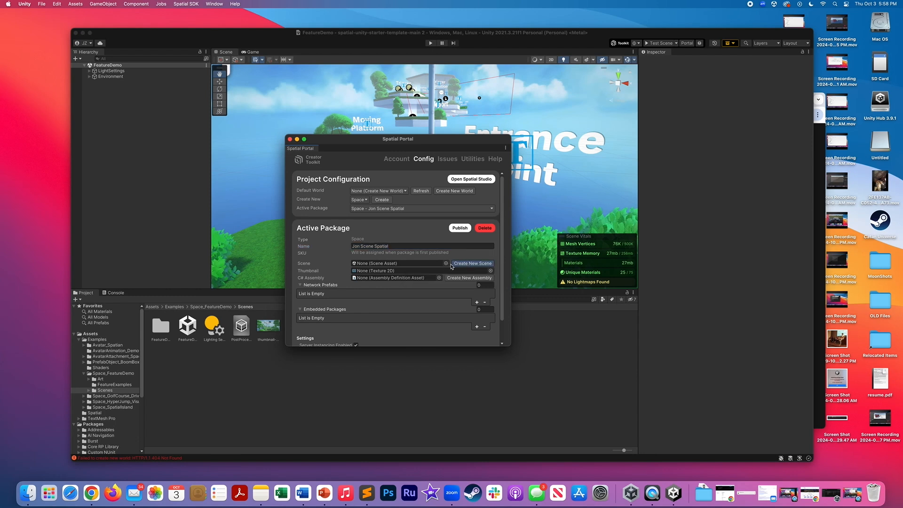
double_click(455, 136)
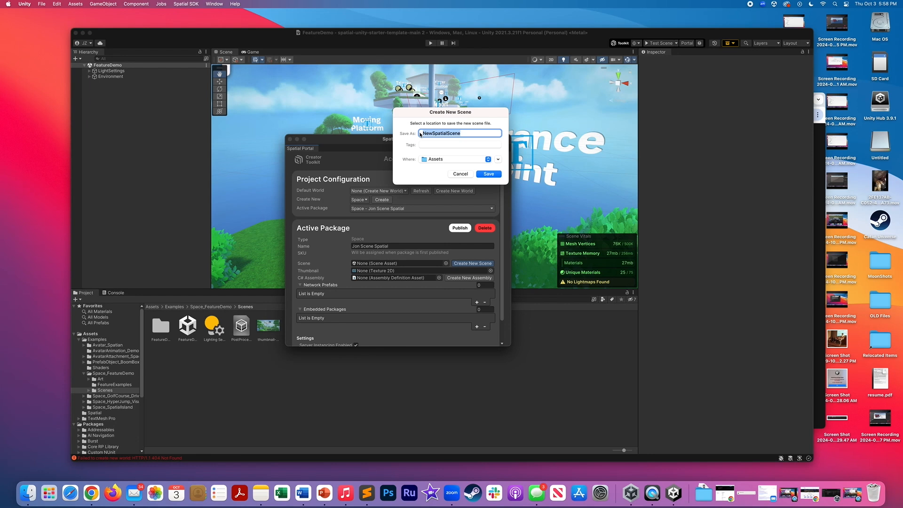
type("JonsWorld")
left_click(486, 177)
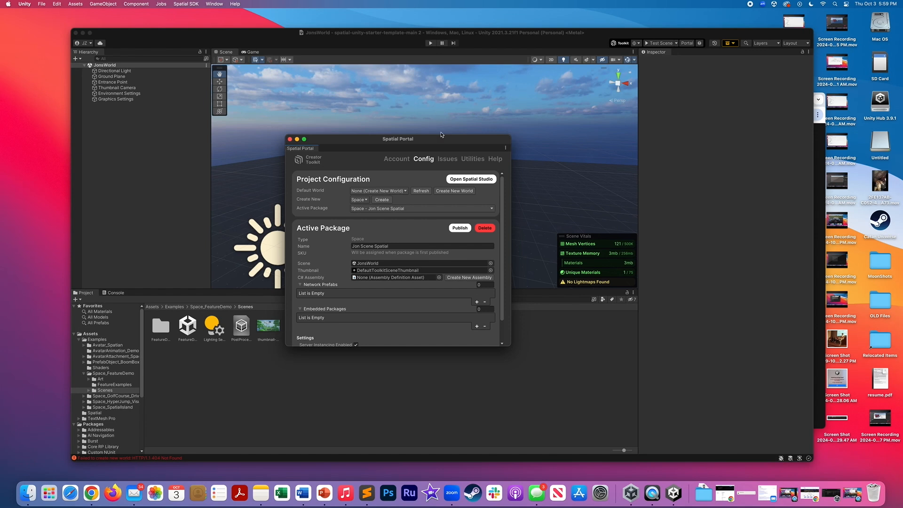
- Review the active package's scene, thumbnail and server settings, and close the Spatial Portal
scroll(326, 271, "down", 2)
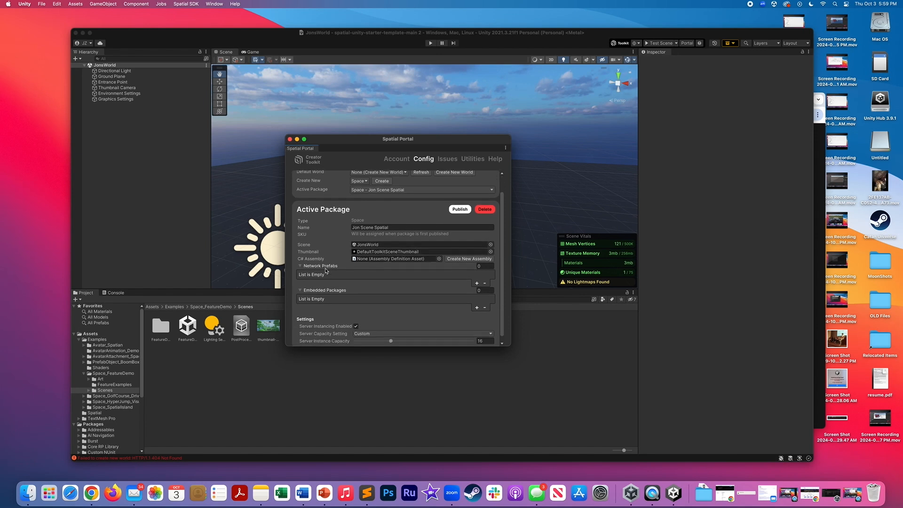
scroll(362, 254, "up", 3)
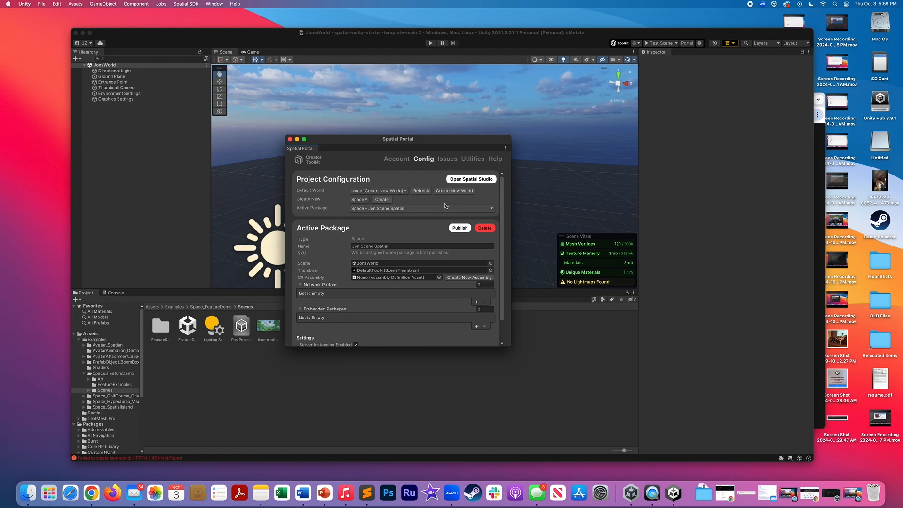
left_click(290, 139)
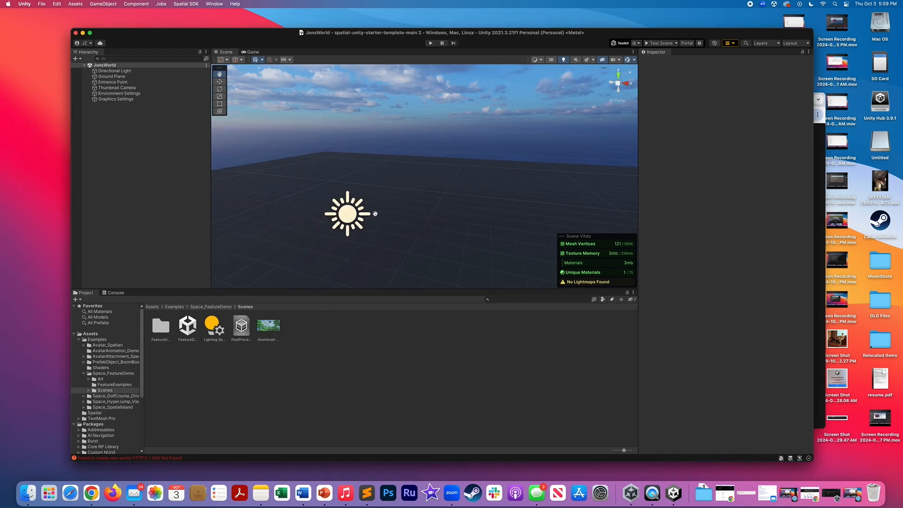
- Examine the new scene's default objects, from the directional light and ground plane to the entrance point, thumbnail camera, environment and graphics settings
scroll(376, 213, "down", 5)
mouse_move(397, 220)
left_mouse_down()
mouse_move(396, 167)
mouse_move(404, 207)
left_mouse_up()
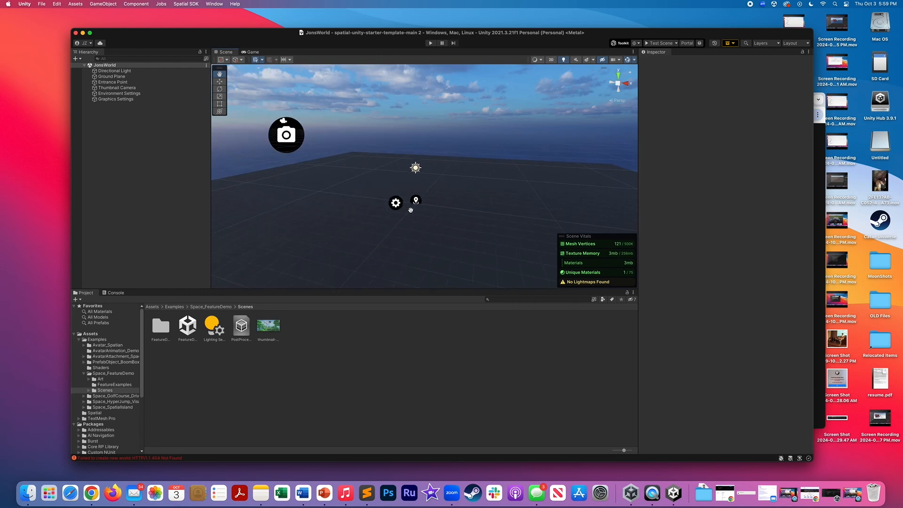
scroll(404, 210, "up", 3)
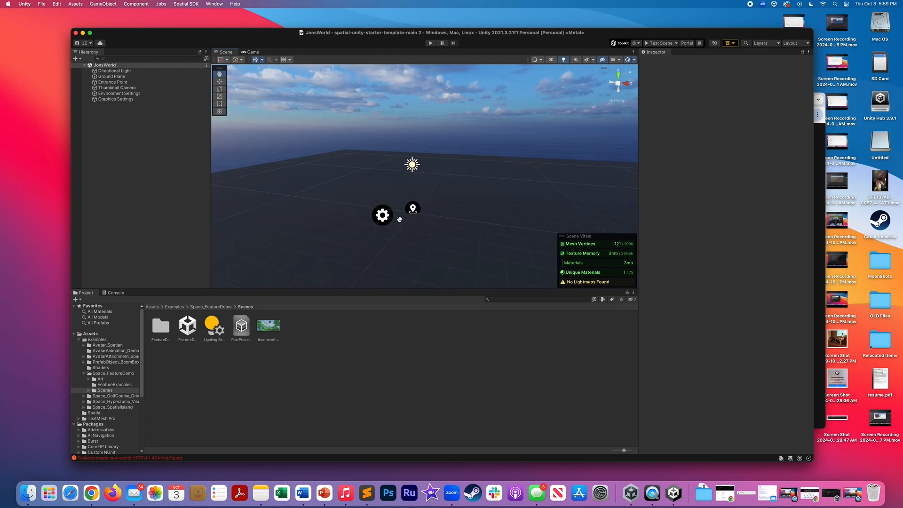
left_click(135, 72)
left_click(132, 77)
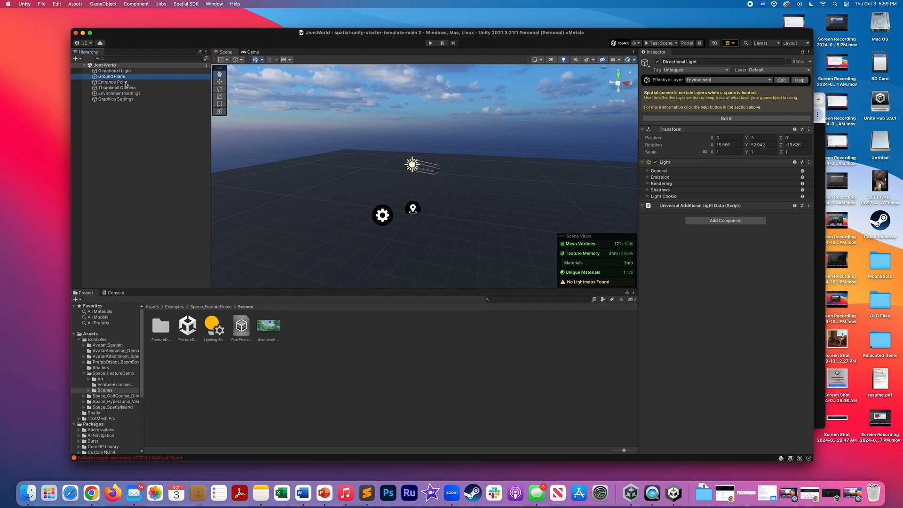
left_click(127, 82)
left_click(127, 88)
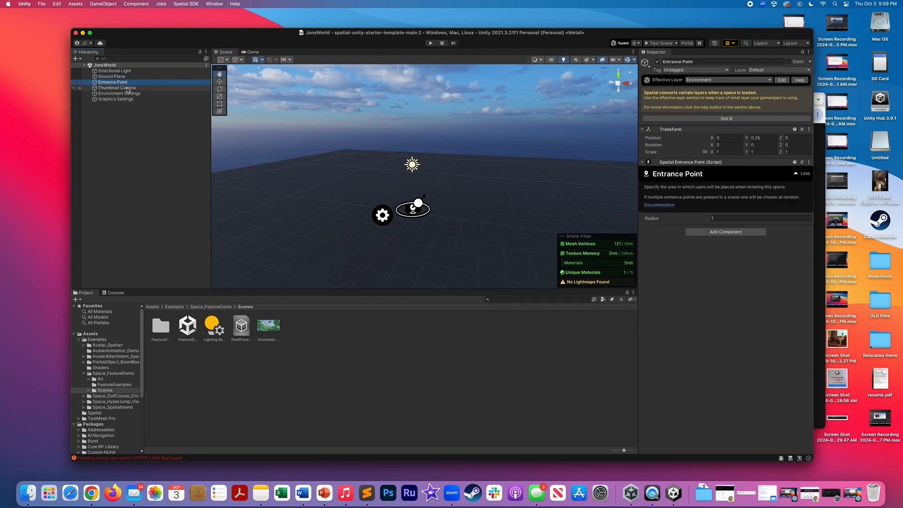
left_click(128, 94)
left_click(128, 99)
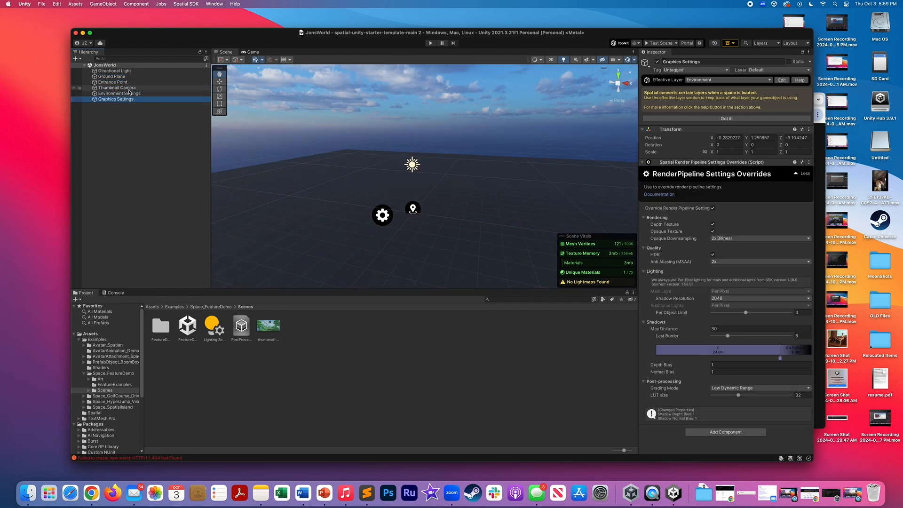
left_click(174, 45)
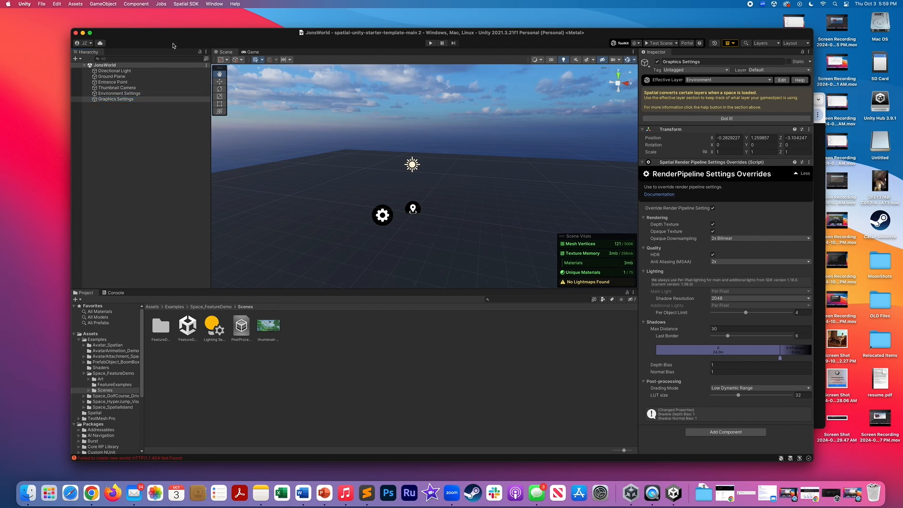
- Add a 3D plane to the scene and name it Floor
left_click(104, 4)
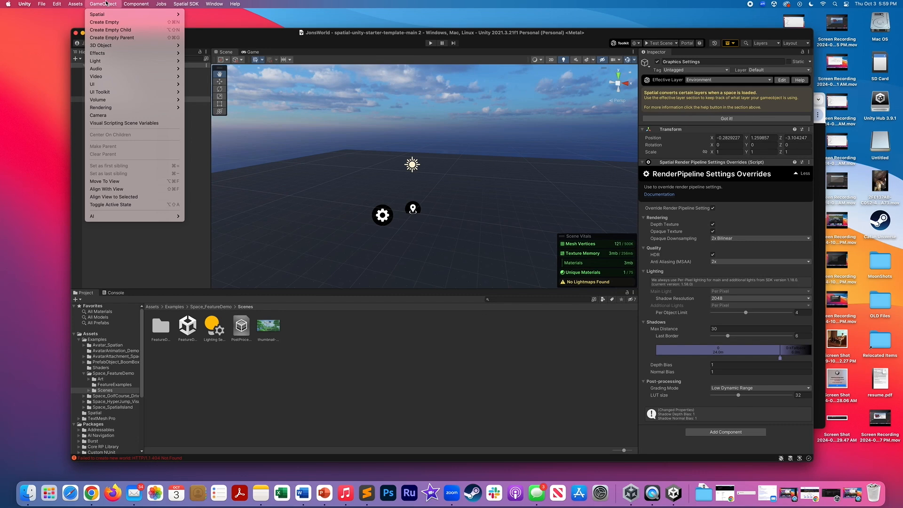
mouse_move(112, 47)
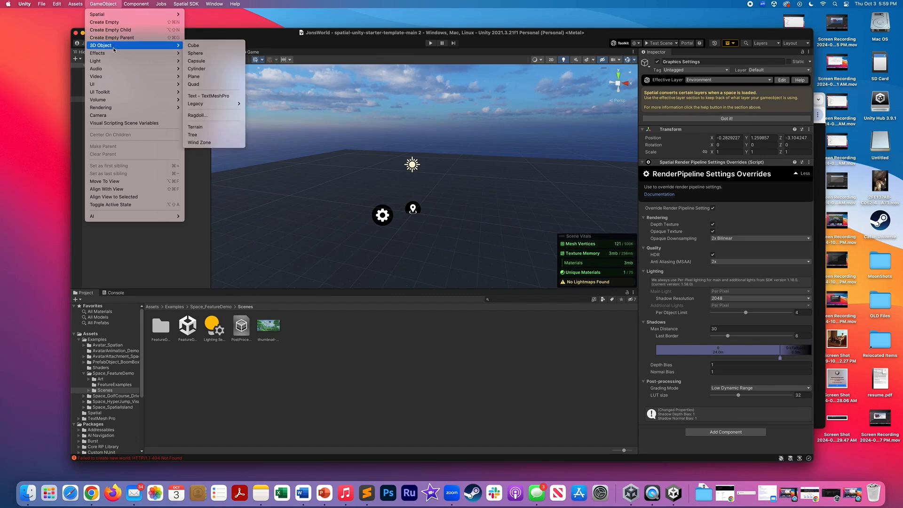
left_click(197, 76)
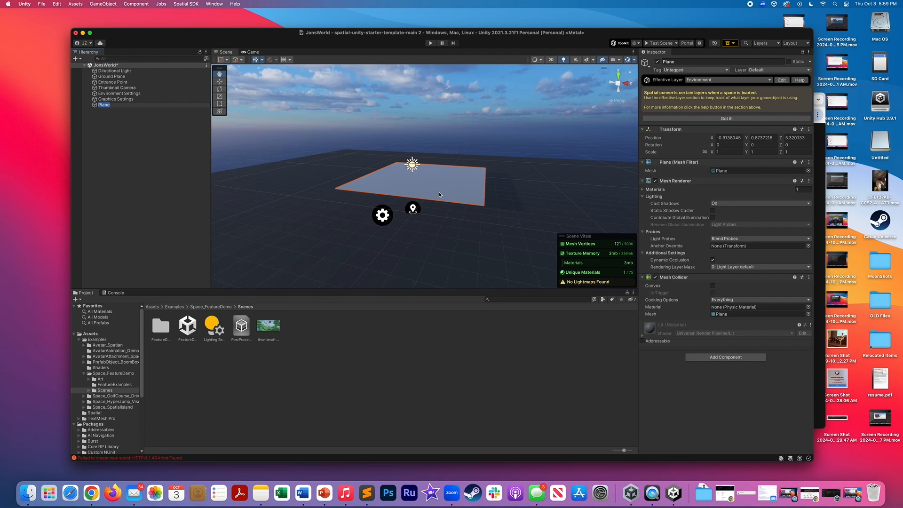
type("Floor")
left_click(180, 135)
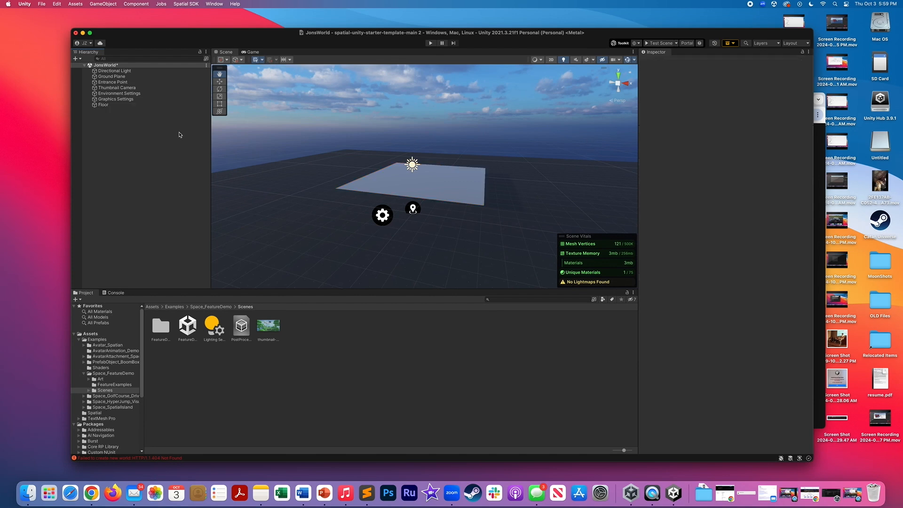
- Add a 3D cube and move it above the floor to about X 0.22, Y 2.28
left_click(103, 4)
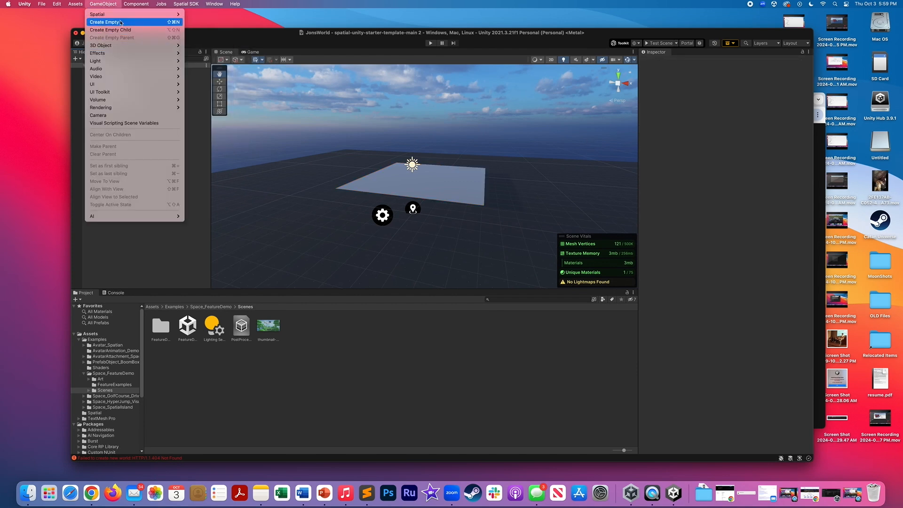
mouse_move(124, 45)
left_click(201, 46)
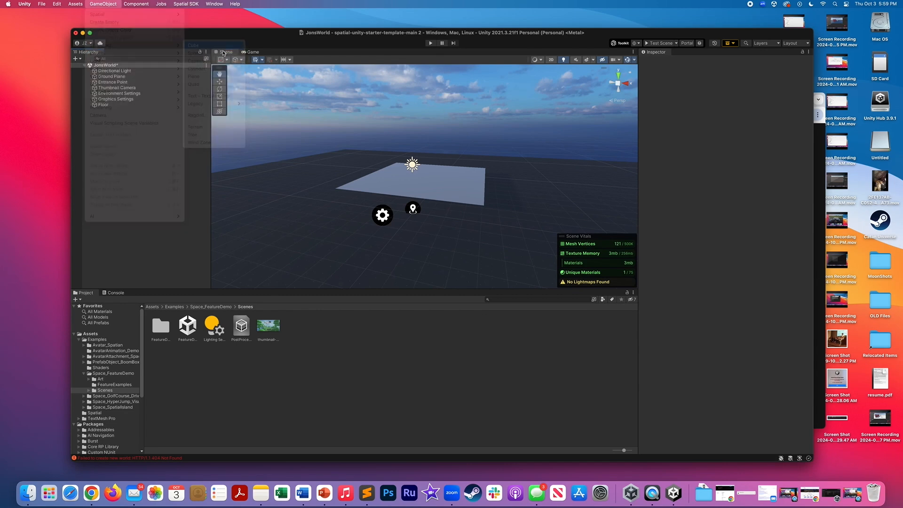
key("w")
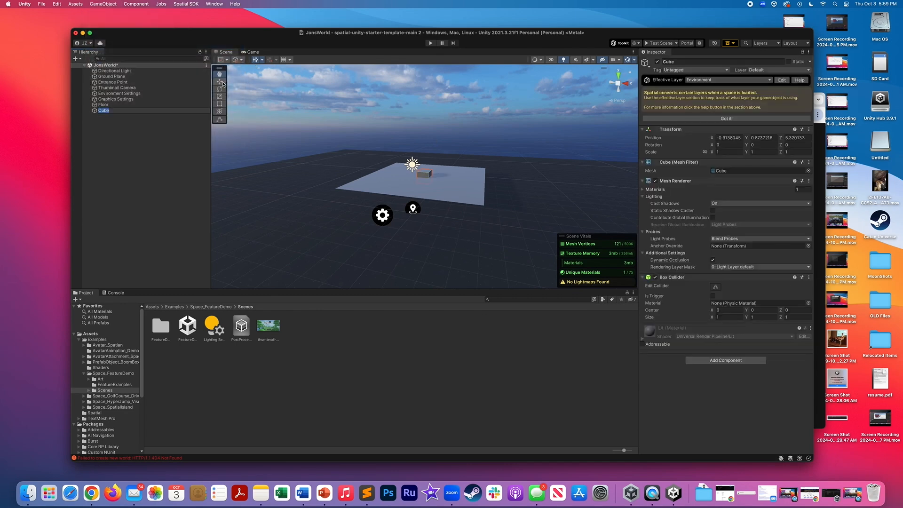
left_click_drag(425, 173, 436, 164)
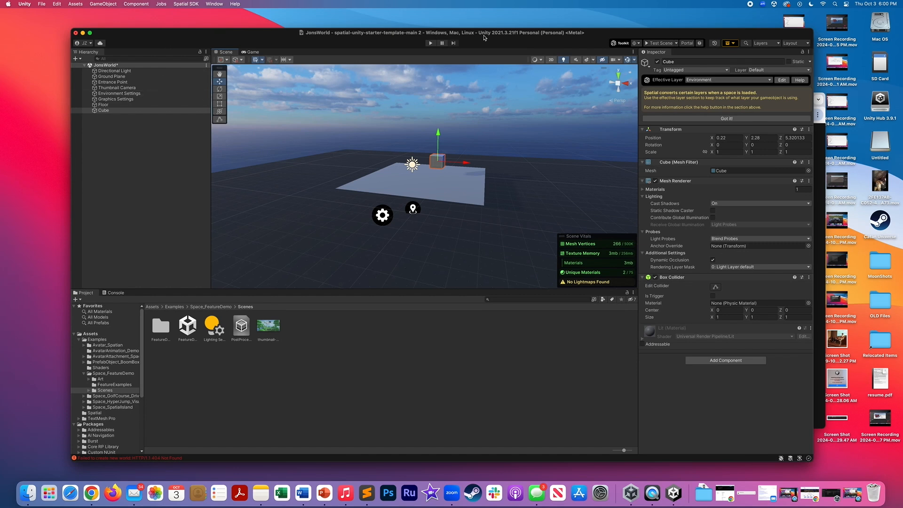
- Test the scene in the Spatial web sandbox, walking the avatar over the floor and around the cube while rotating the camera
left_click(660, 43)
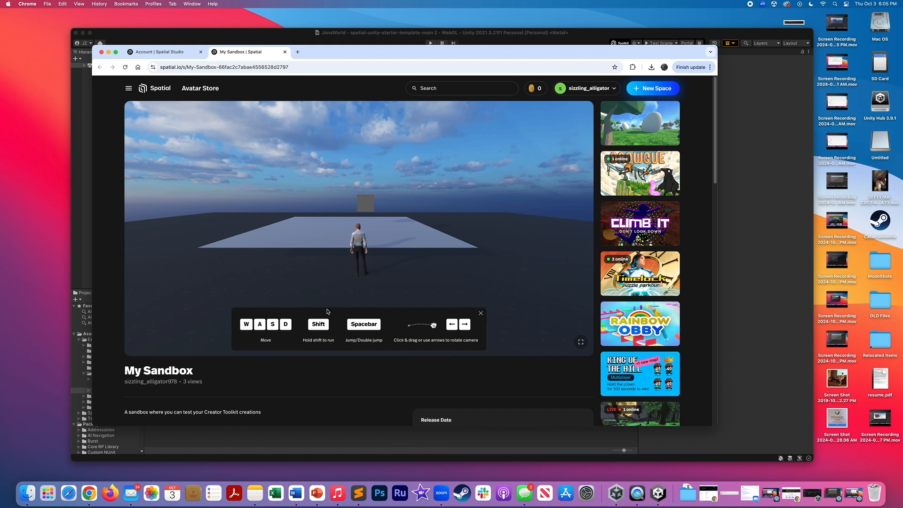
key("Left")
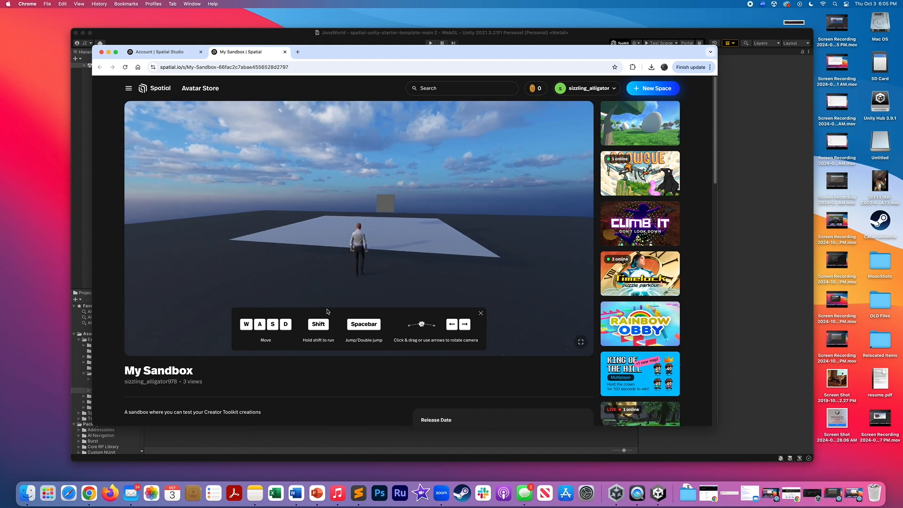
key("Right")
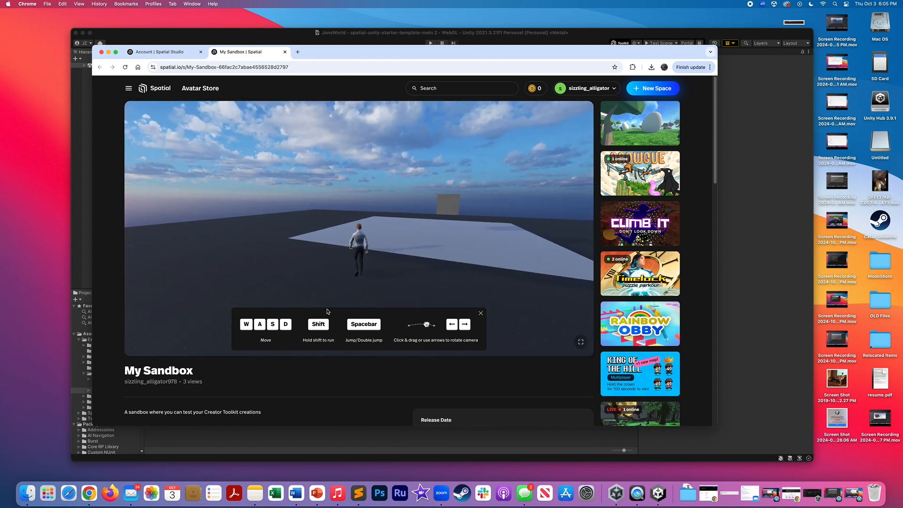
key("space")
key("Right")
key("w")
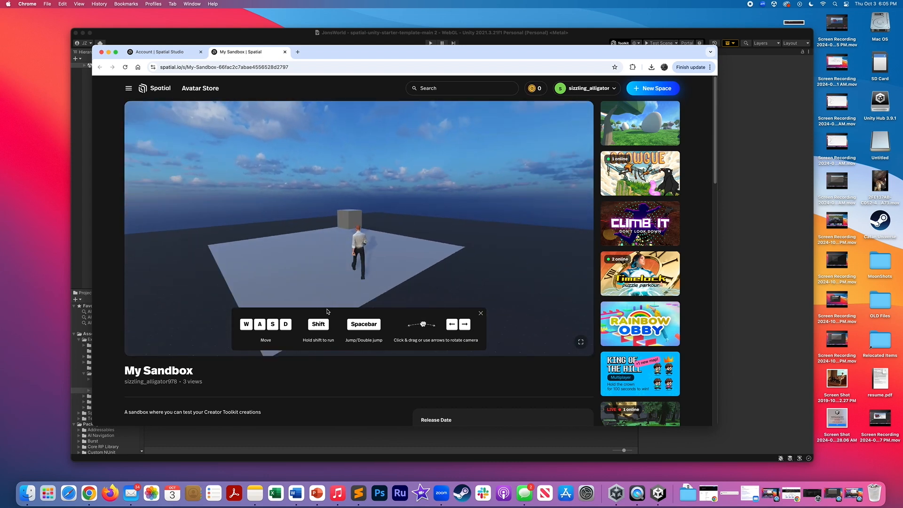
key("Left")
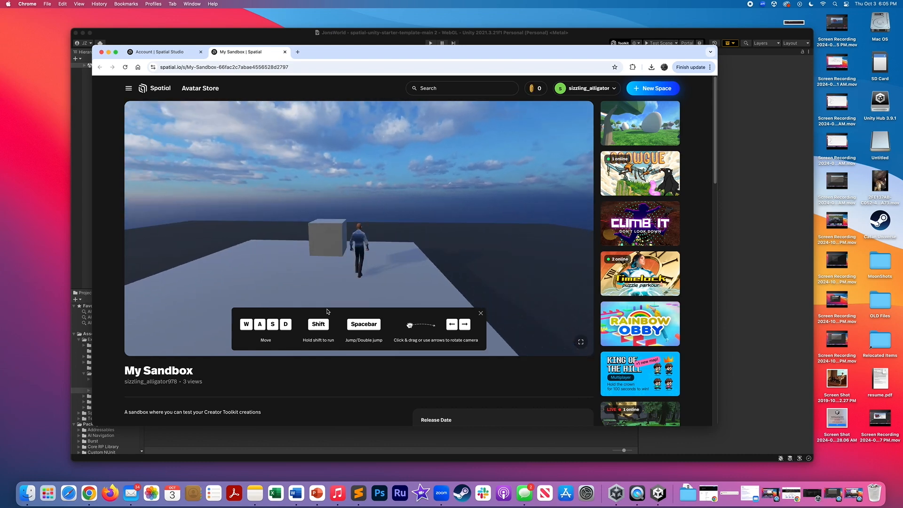
key("w")
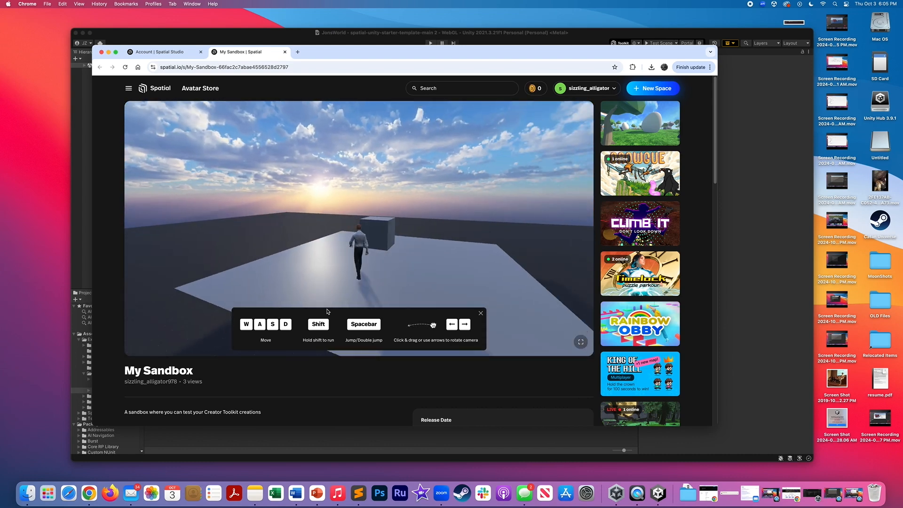
key("Left")
key("Right")
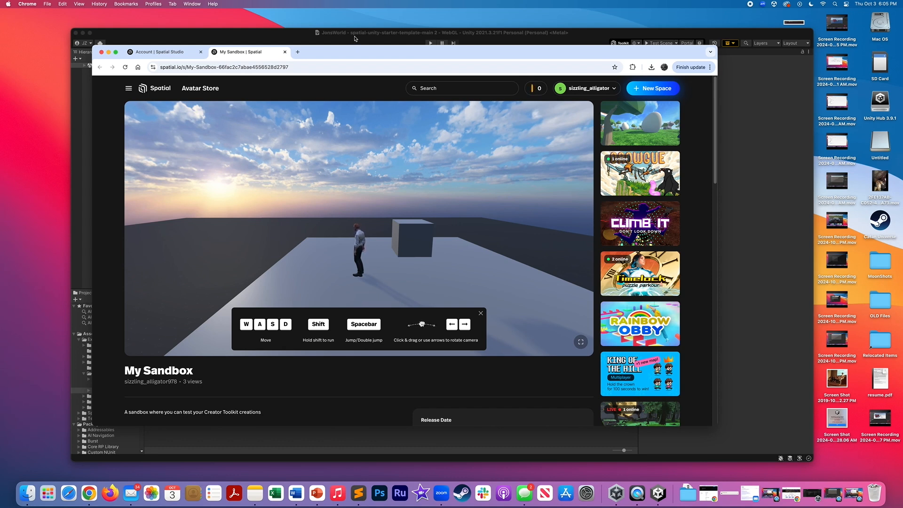
- Switch back to Unity and inspect the components of the floor plane and the cube
left_click(275, 39)
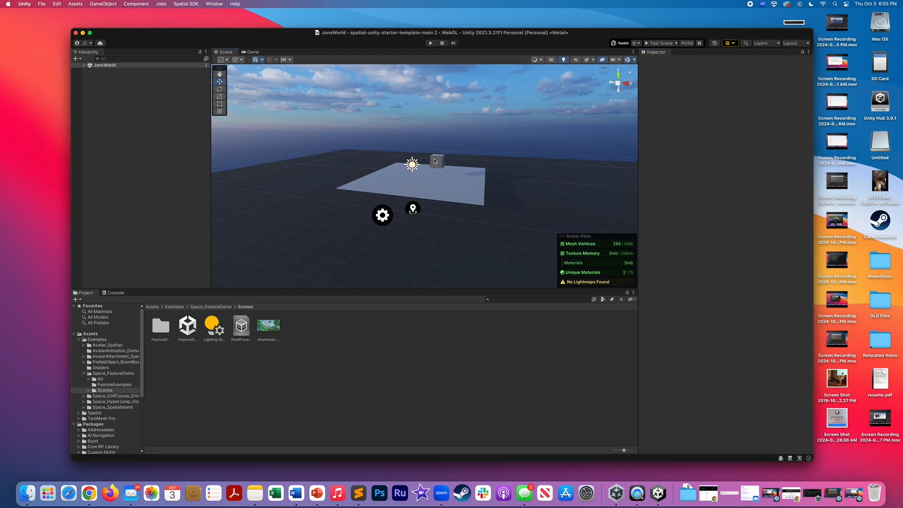
left_click(435, 182)
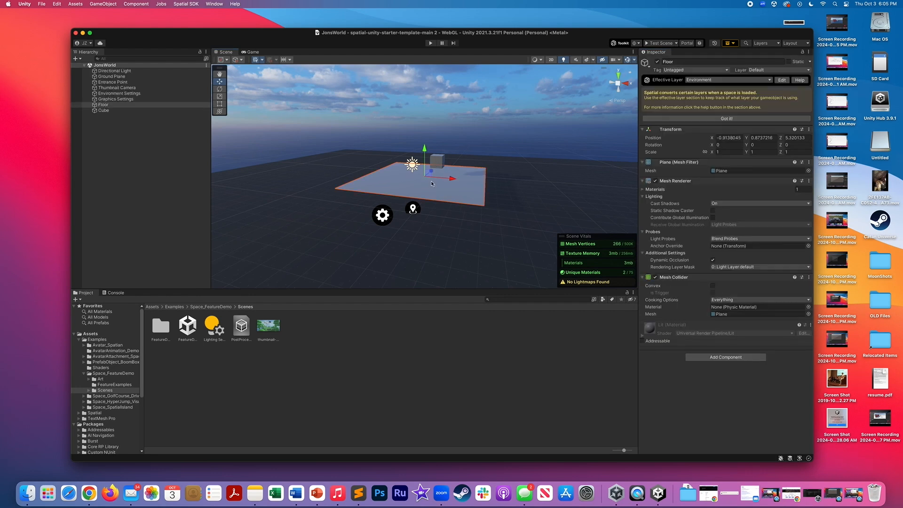
left_click(438, 159)
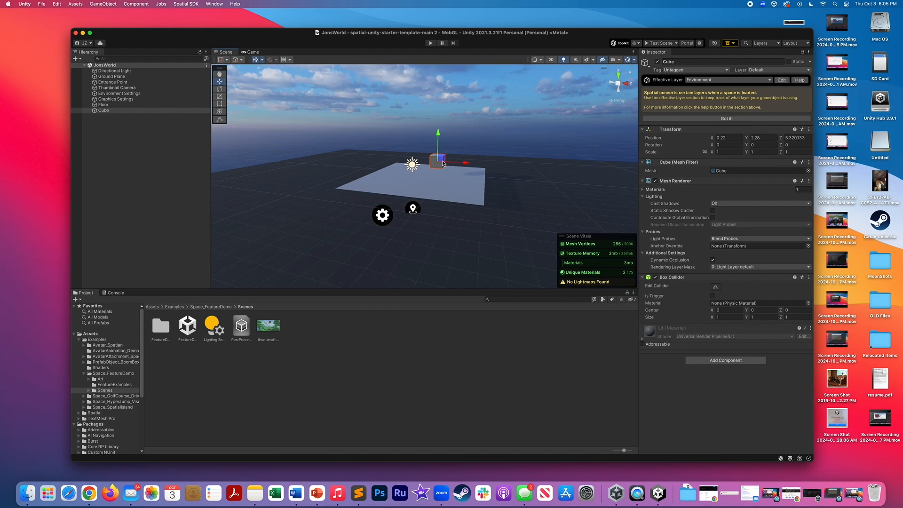
left_click(430, 181)
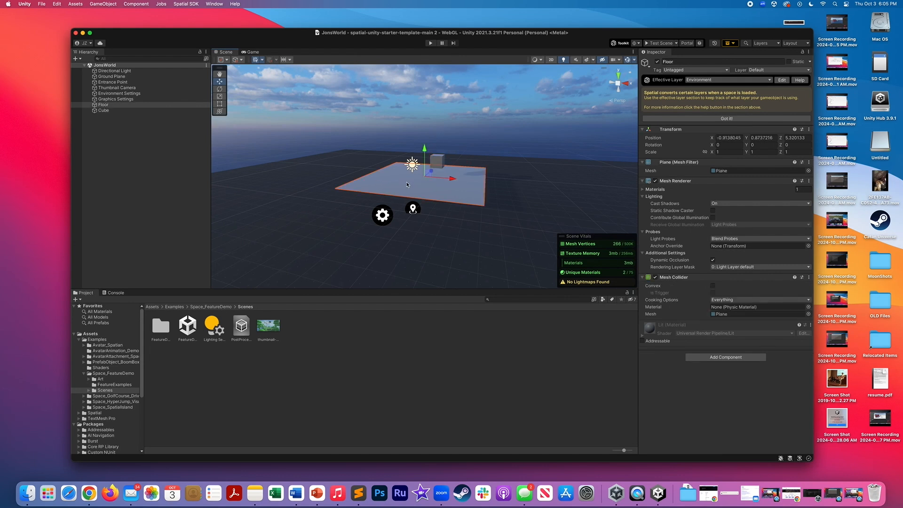